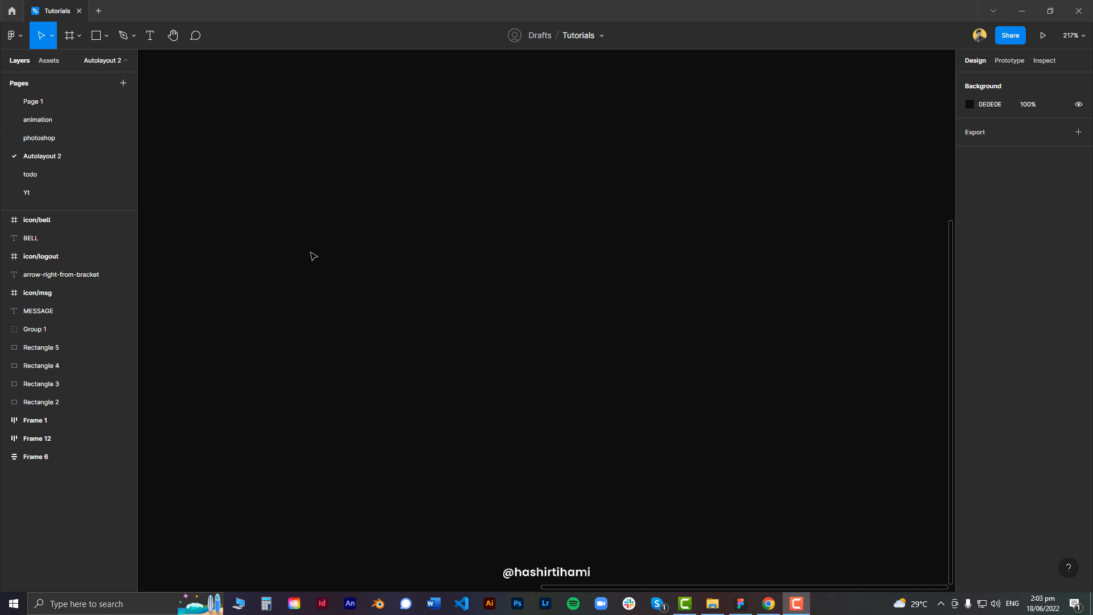
Draw a 29 × 29 square with the Rectangle tool on the empty canvas
click(106, 36)
click(104, 61)
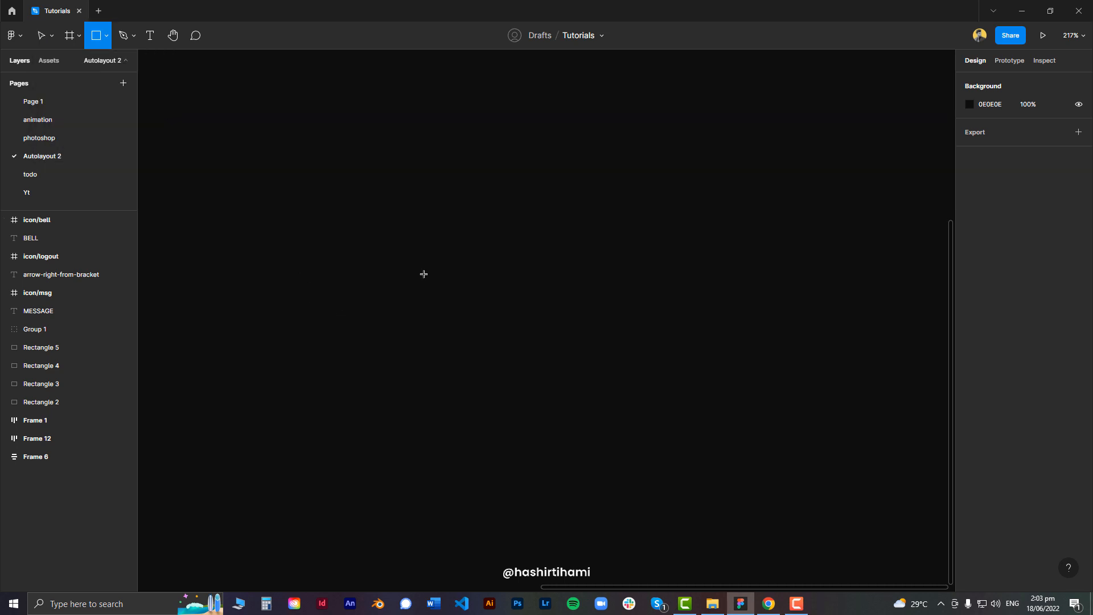
drag(372, 265, 409, 301)
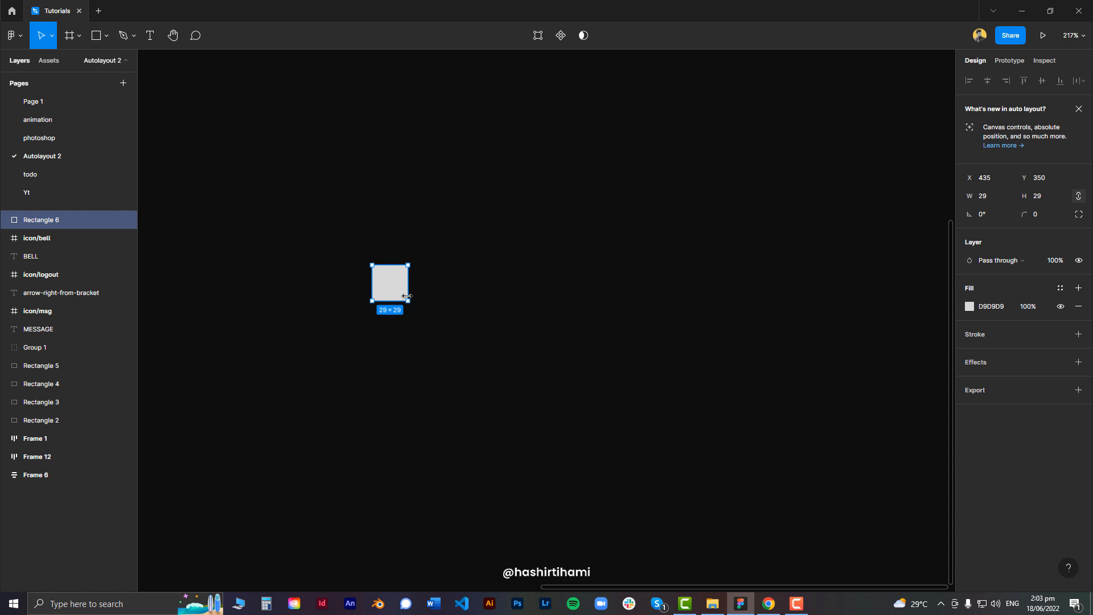
click(435, 313)
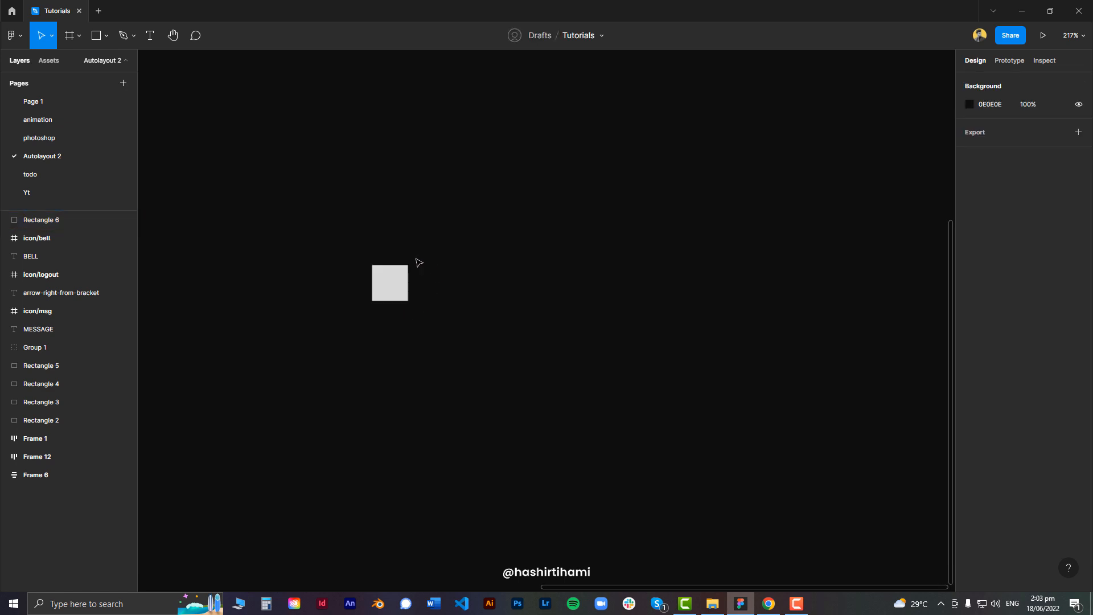
Duplicate the square and place the copy just to its right
scroll(397, 285, up, 3)
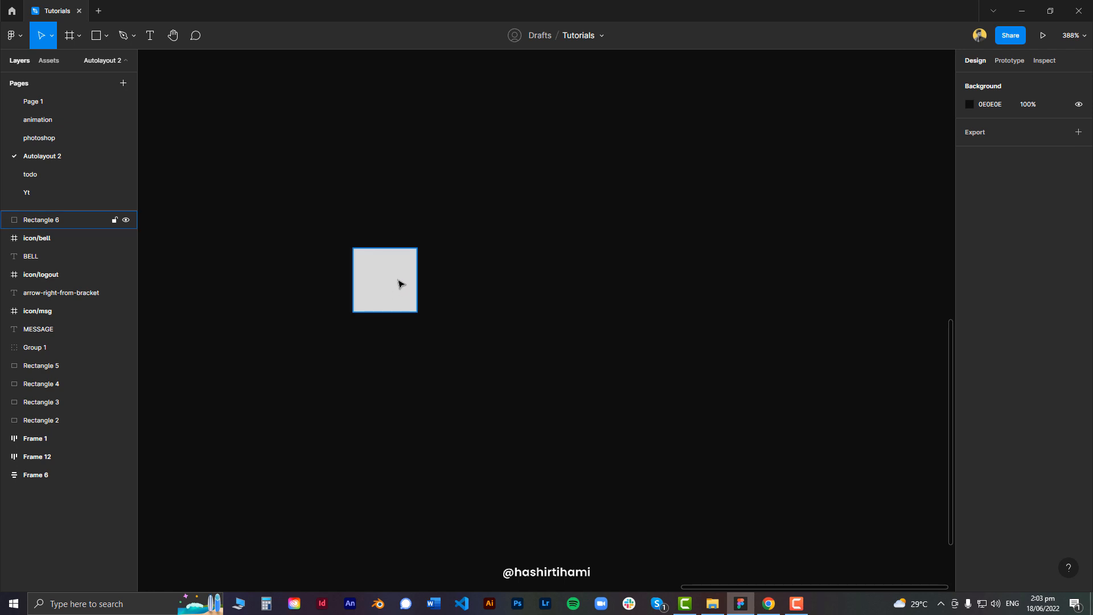
drag(398, 285, 421, 279)
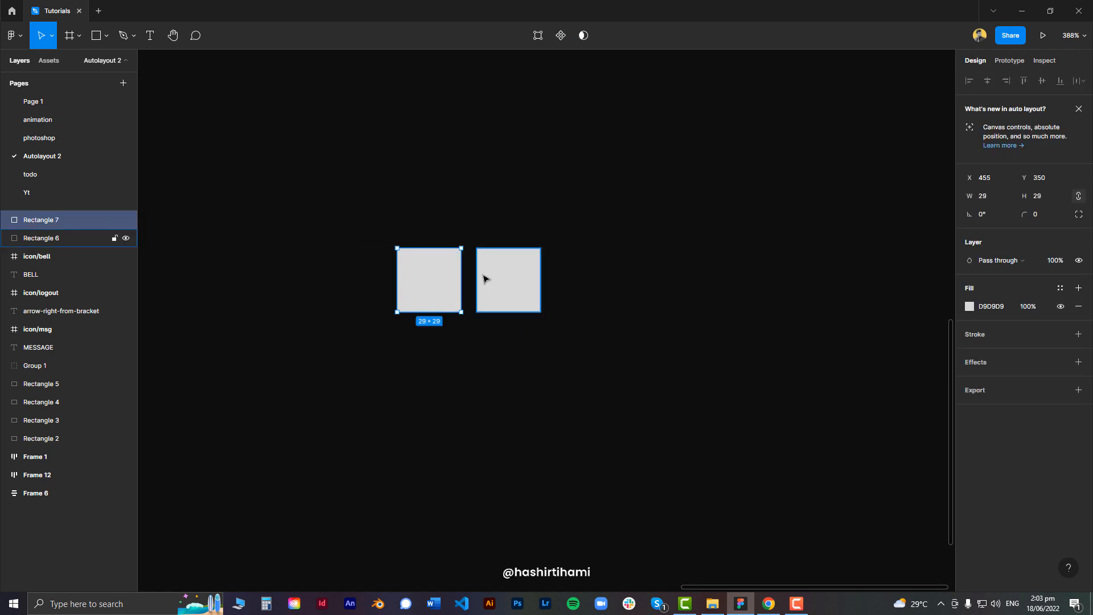
Fill the right square with dark red 4D1212
click(514, 274)
click(969, 306)
click(925, 401)
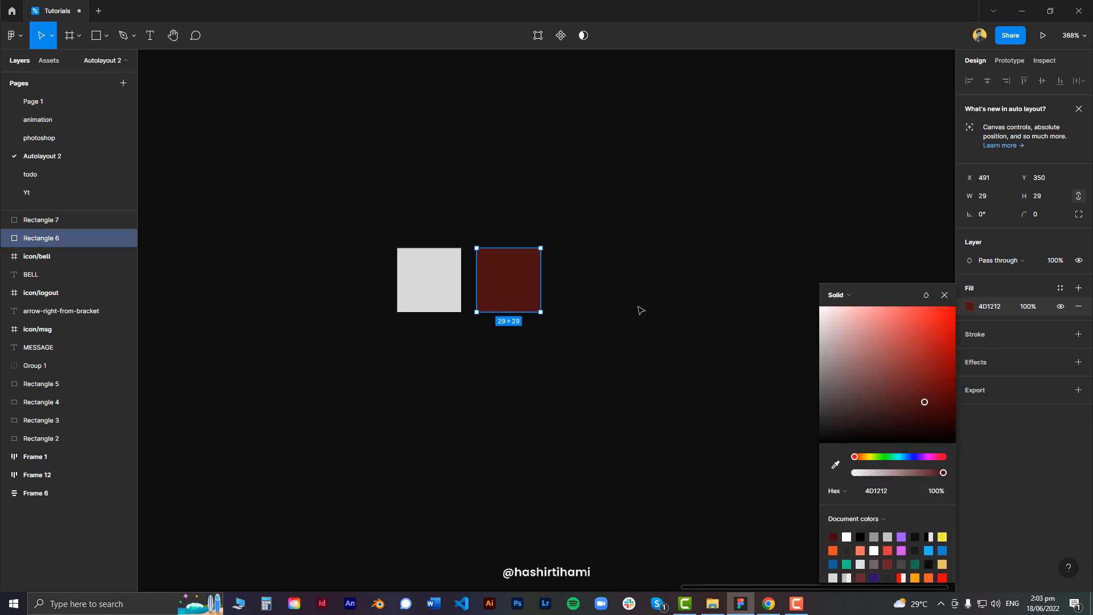
click(640, 309)
Fill the left square with blue 383795
click(434, 279)
click(970, 306)
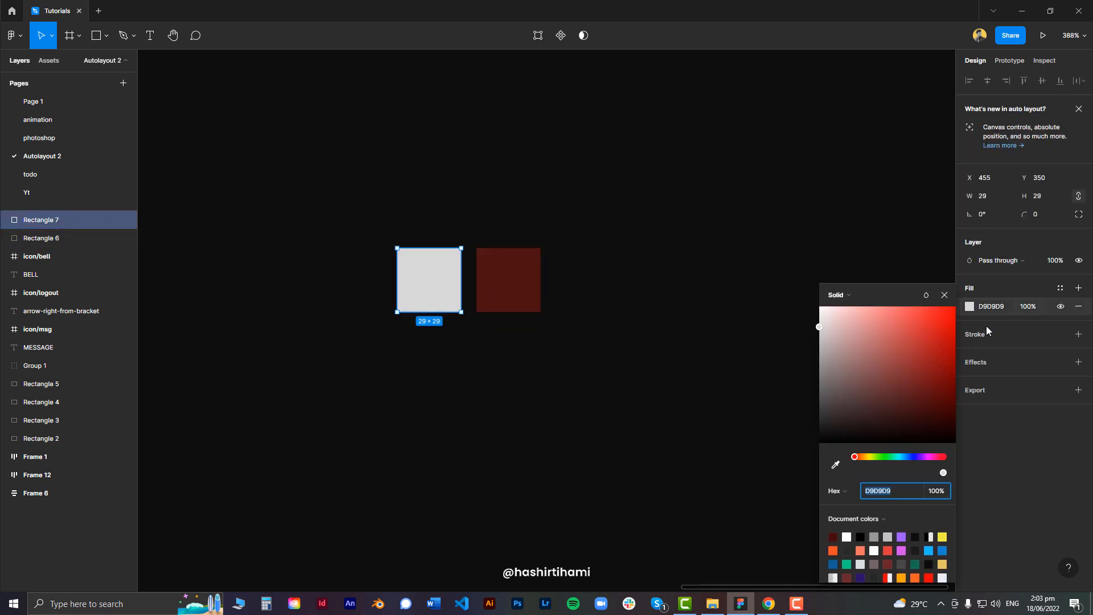
click(903, 457)
click(910, 350)
click(610, 222)
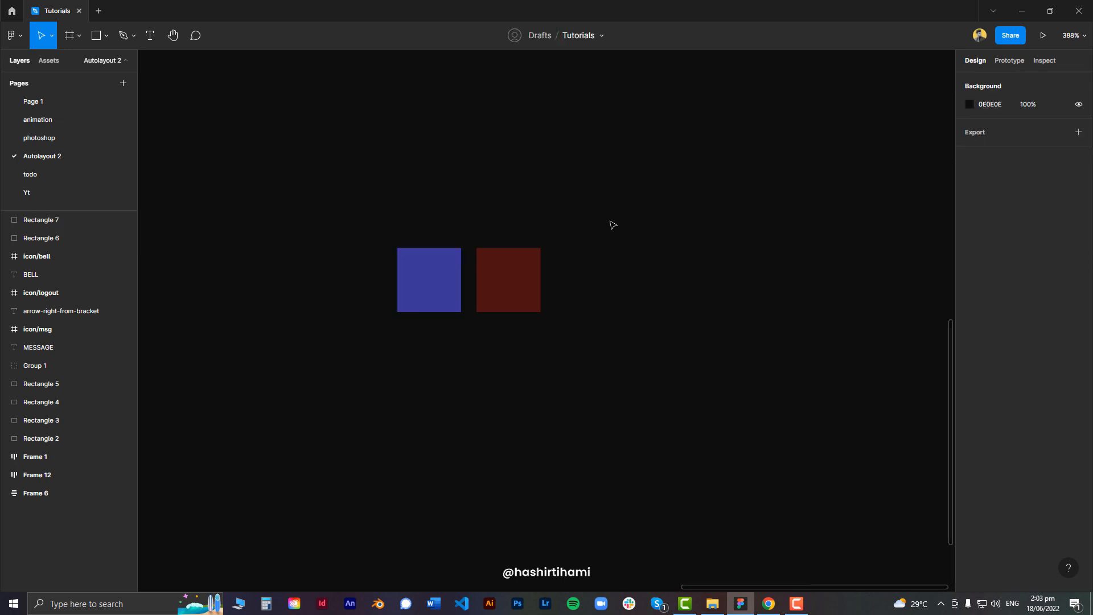
Select both squares and wrap them in a horizontal auto layout frame
scroll(627, 278, up, 2)
drag(626, 279, 552, 291)
scroll(569, 272, down, 1)
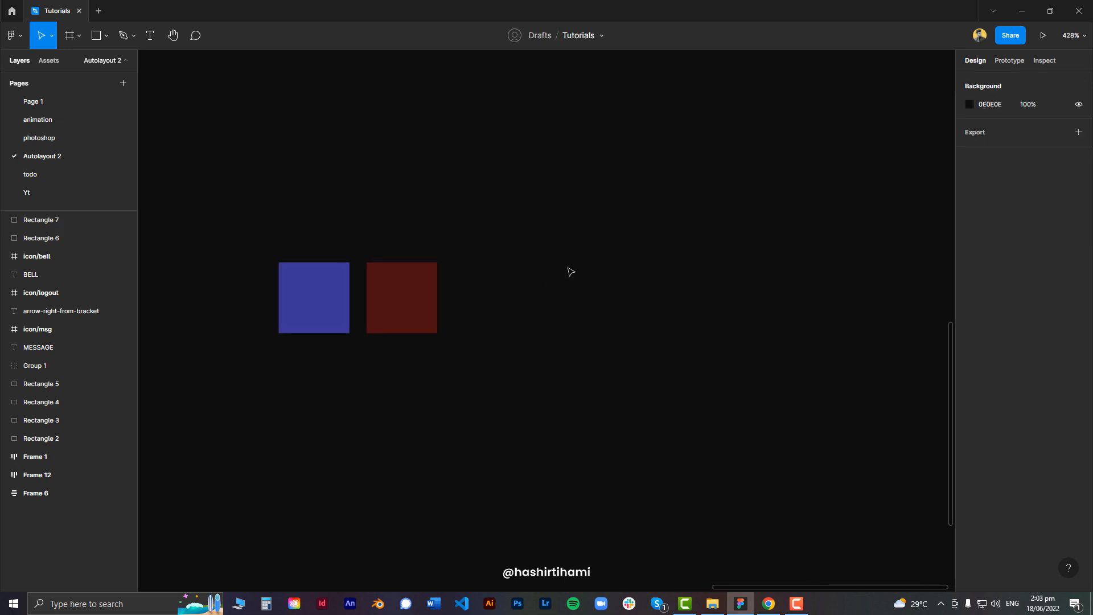
drag(287, 236, 457, 357)
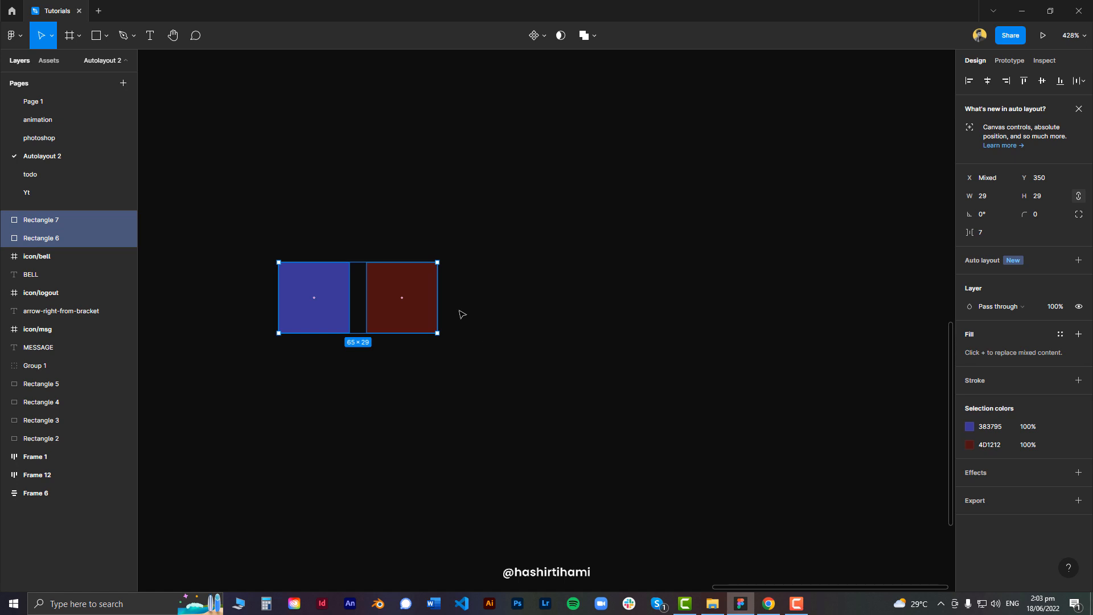
drag(242, 233, 548, 389)
key(shift+a)
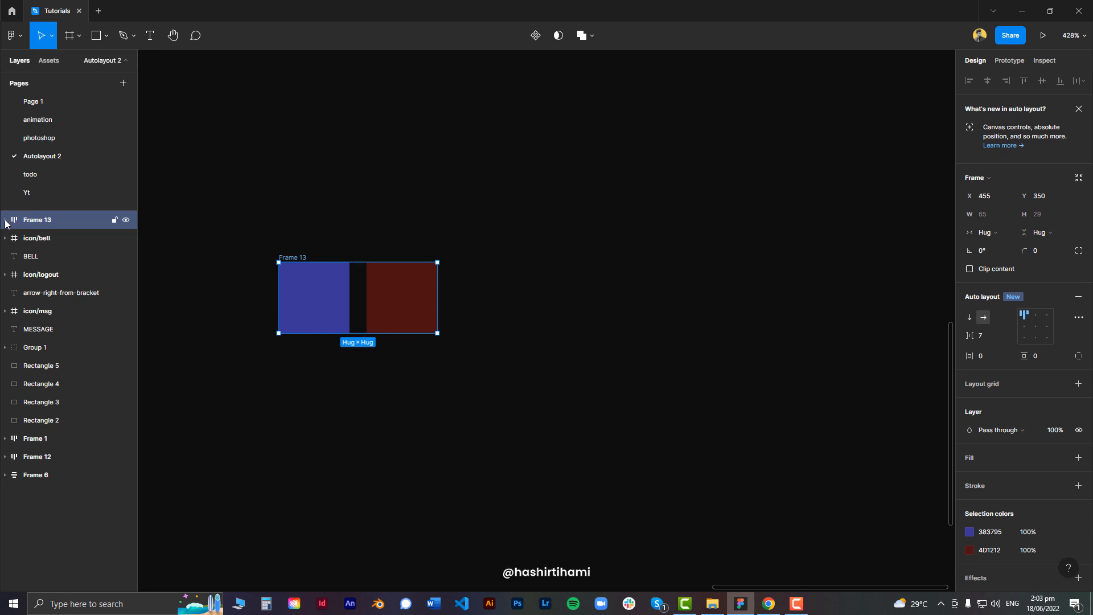
Set the frame's spacing between items to 50
click(5, 221)
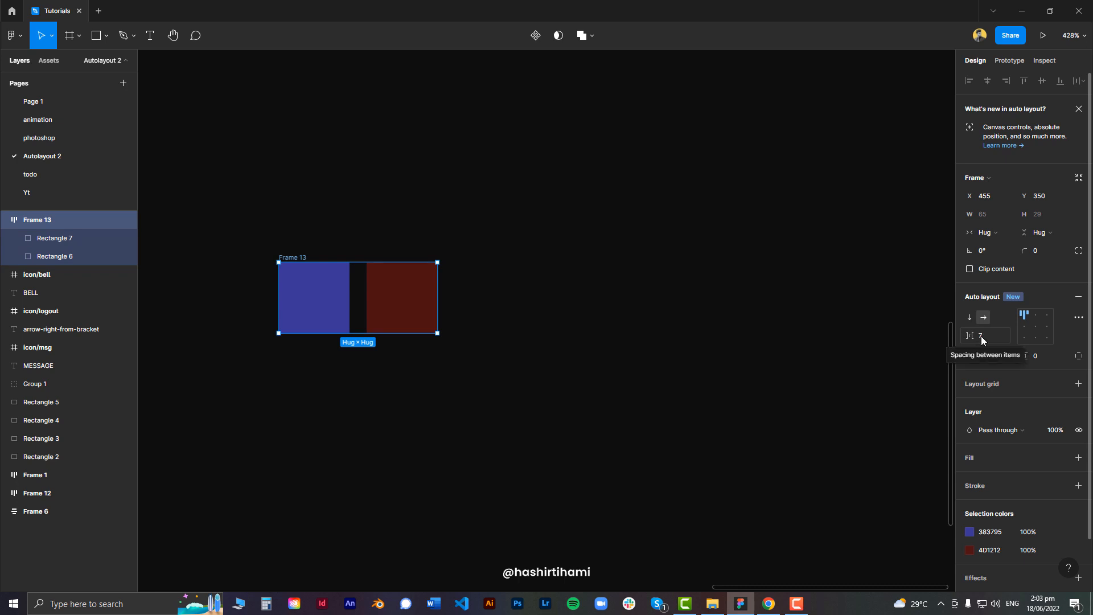
click(997, 336)
text(50)
key(Return)
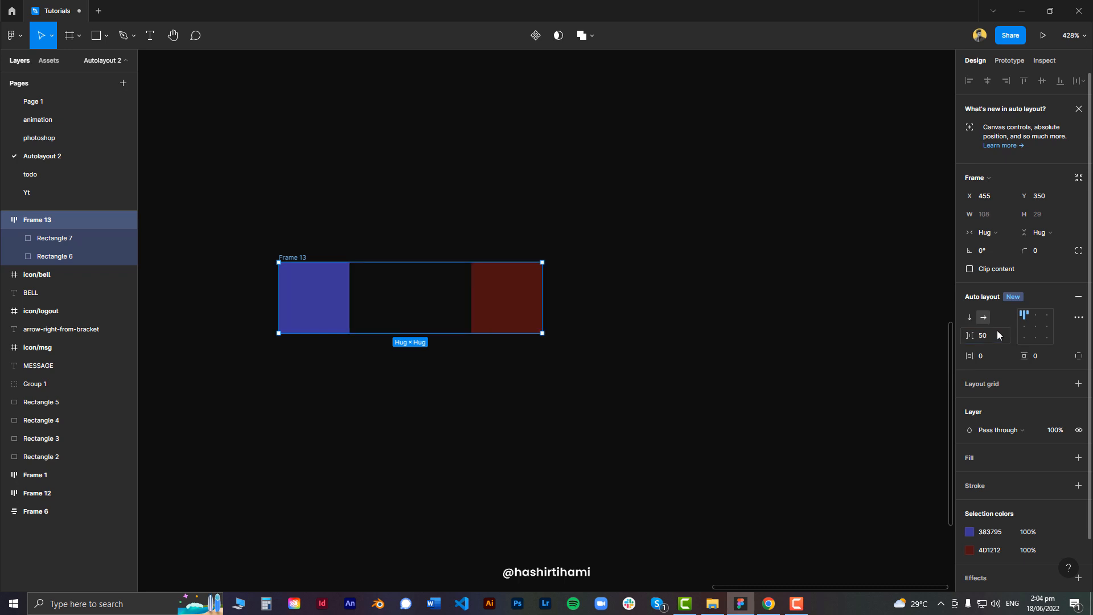
Undo the spacing change on the two-square frame
click(501, 294)
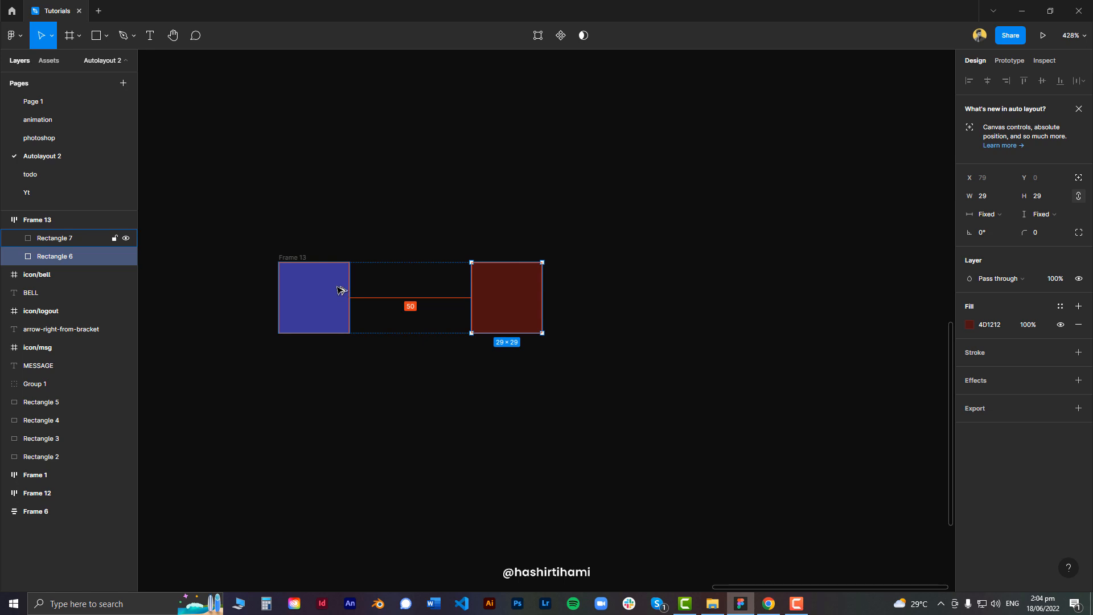
click(305, 258)
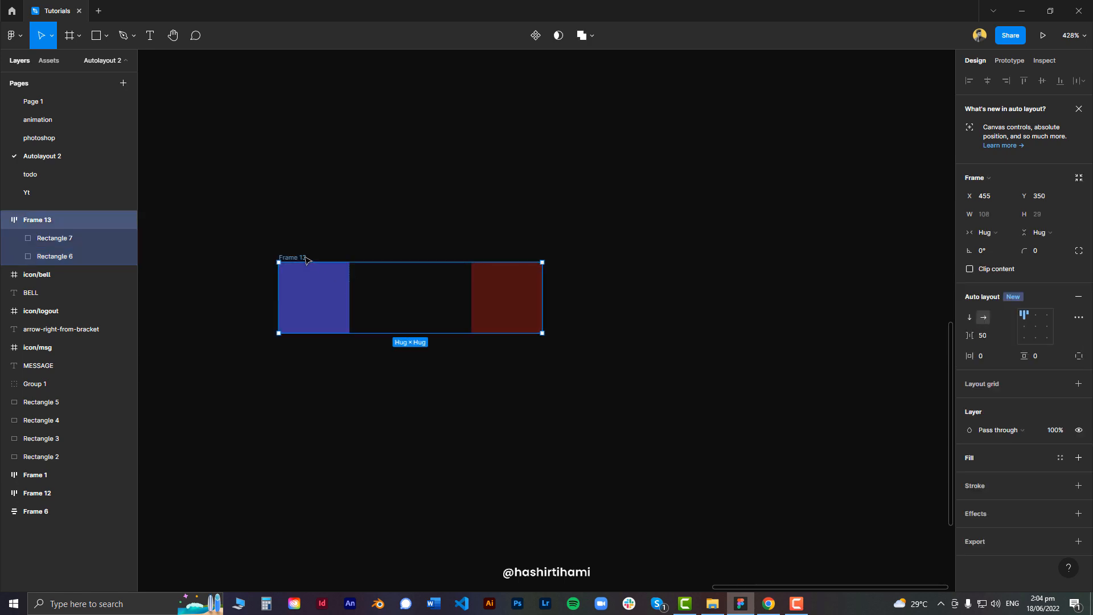
key(ctrl+z)
key(ctrl+z)
key(ctrl+z)
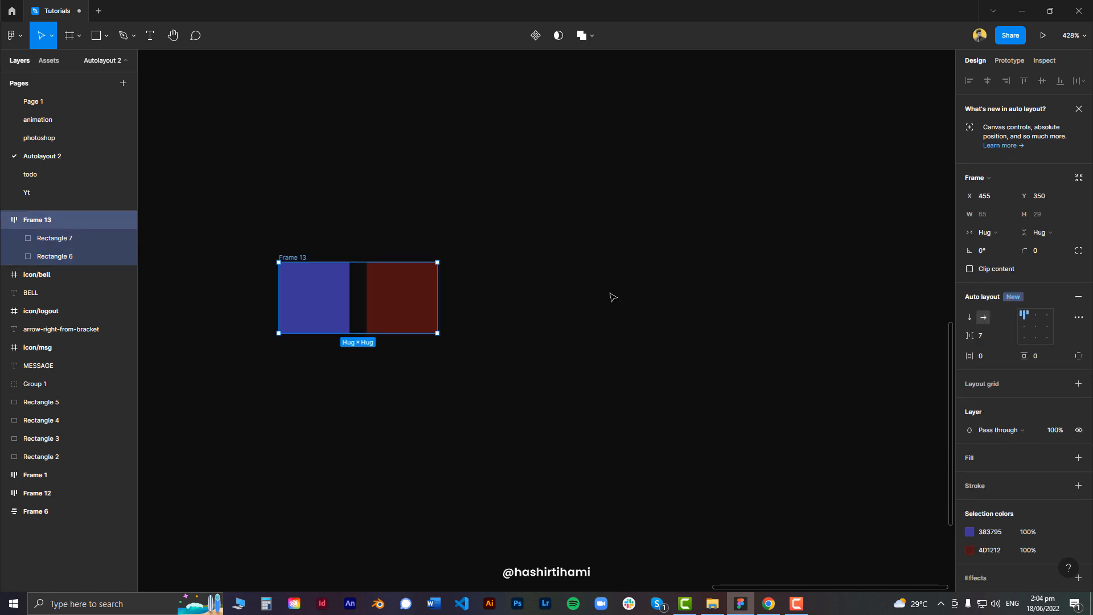
key(ctrl+z)
key(ctrl+shift+z)
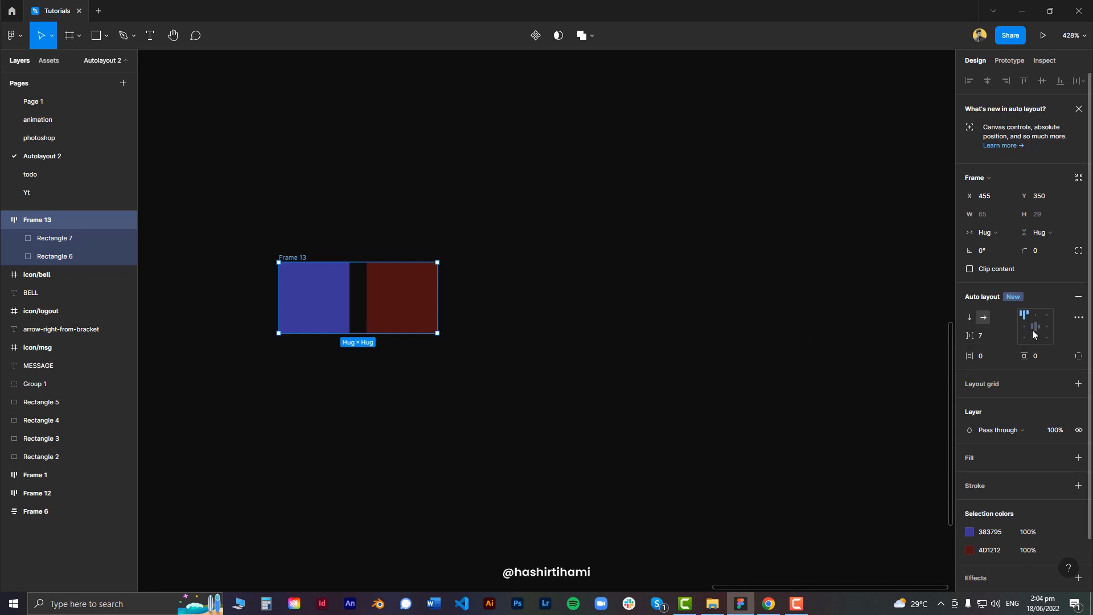
Set the two-square frame's spacing between items to Auto
click(986, 335)
text(auto)
key(Return)
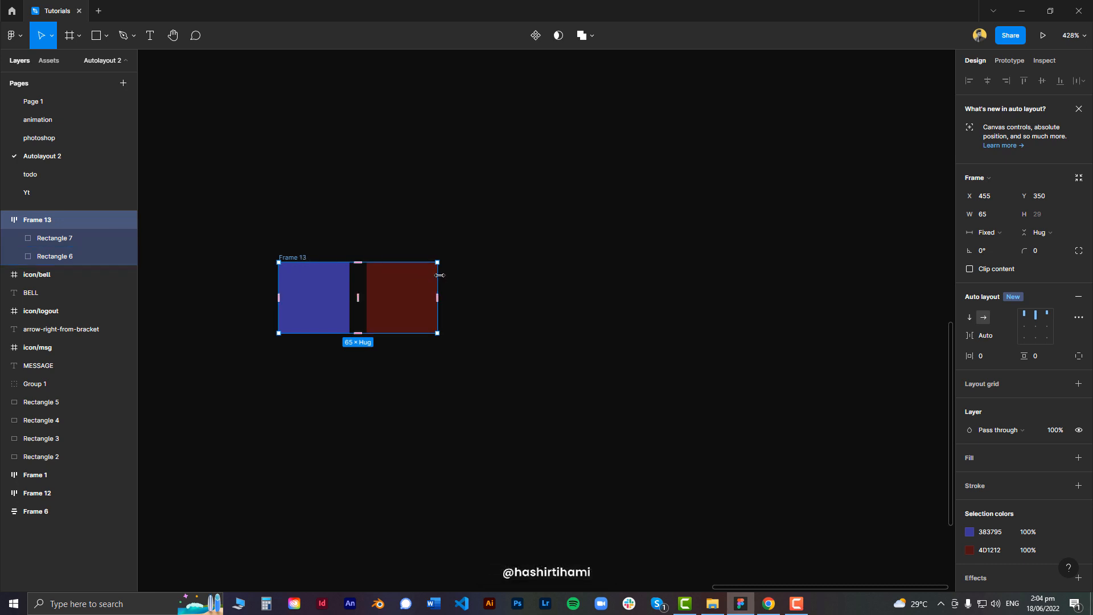
Widen the two-square auto layout frame to about 157 px
mouse_move(438, 274)
mouse_down()
mouse_move(505, 275)
mouse_move(425, 272)
mouse_up()
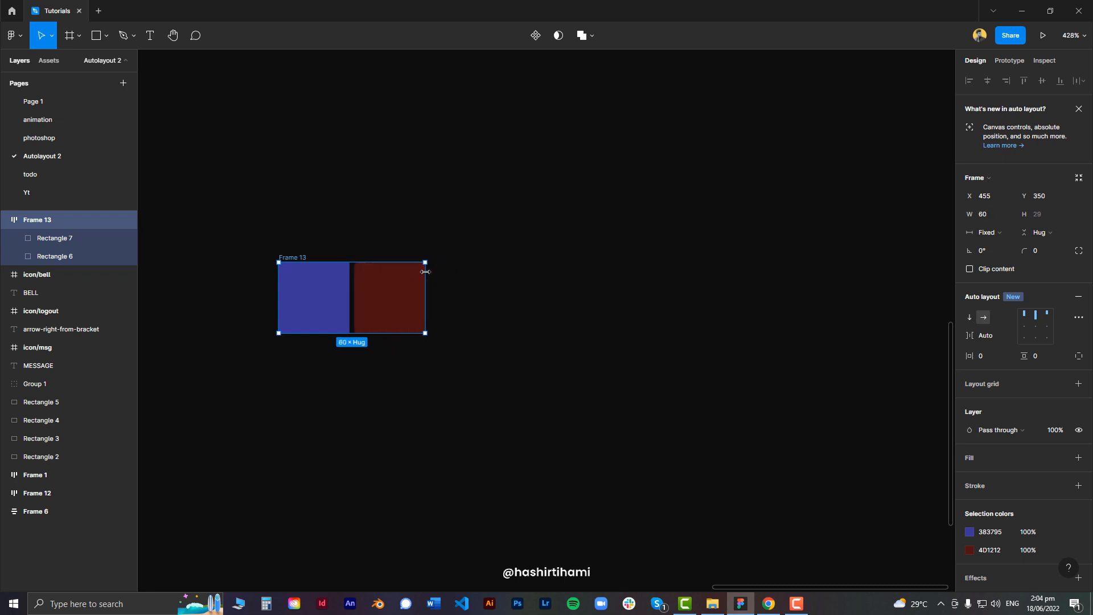
drag(423, 272, 661, 268)
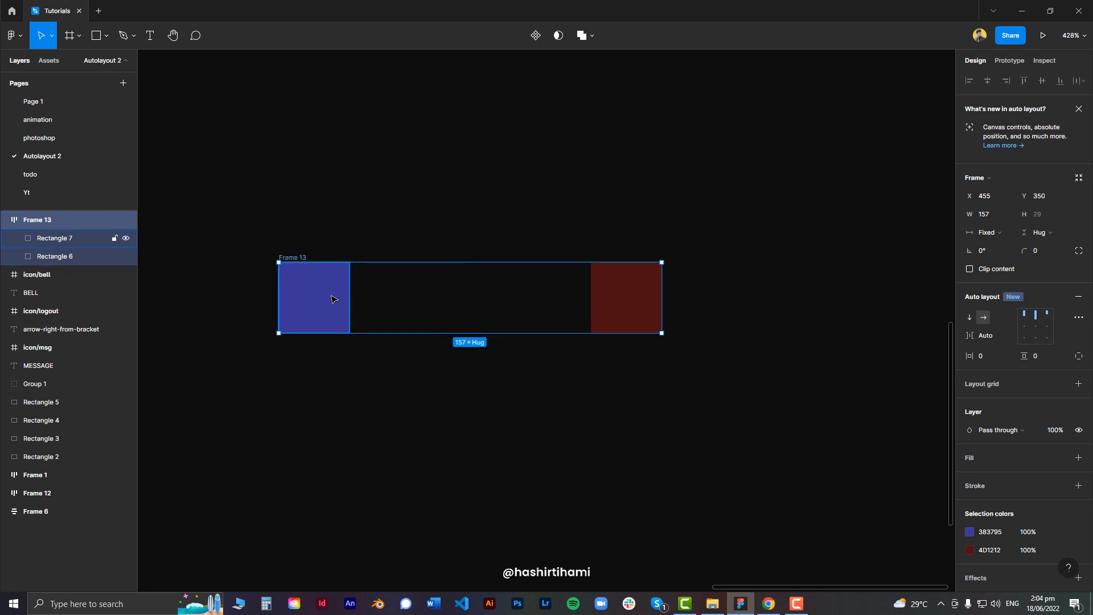
Duplicate the blue and red squares into a new row of three squares below the frame
drag(342, 300, 322, 432)
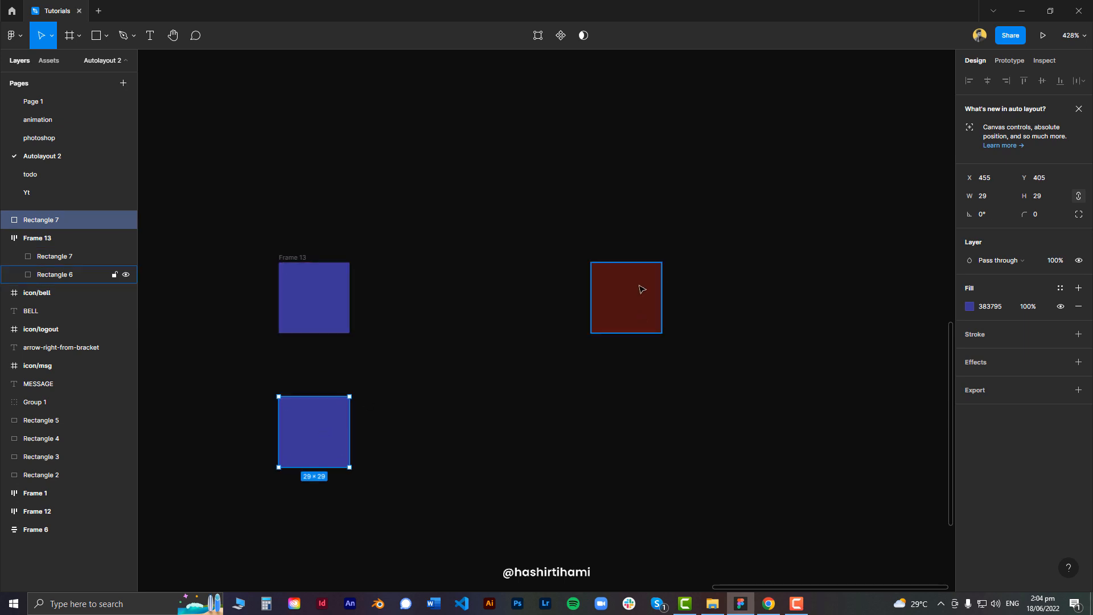
drag(640, 288, 494, 427)
Fill the third square in the lower row with green 519837
click(969, 306)
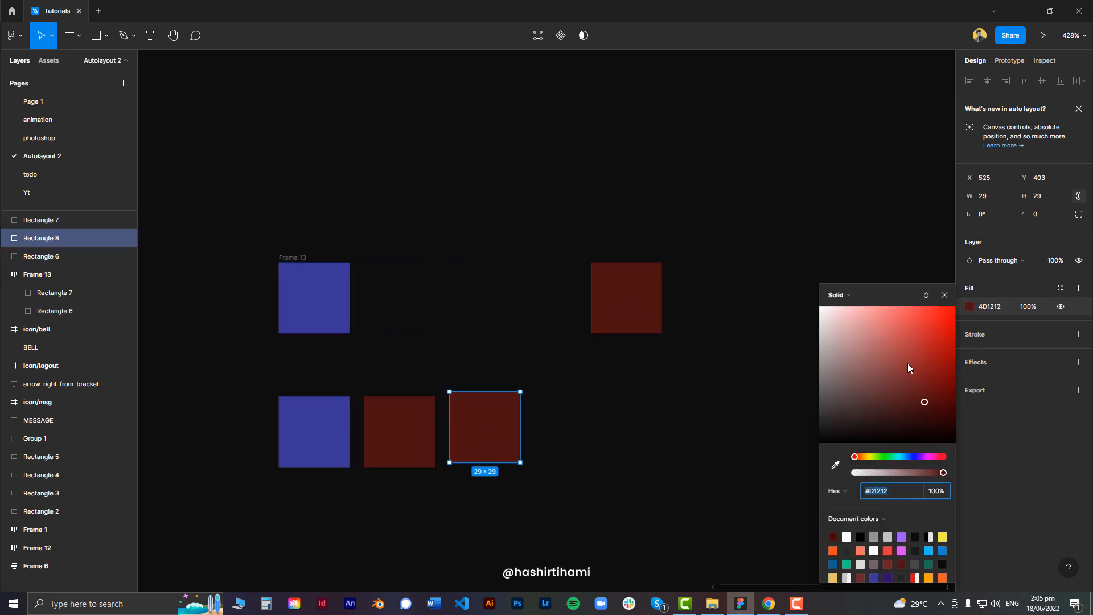
click(908, 362)
drag(907, 456, 880, 456)
click(697, 402)
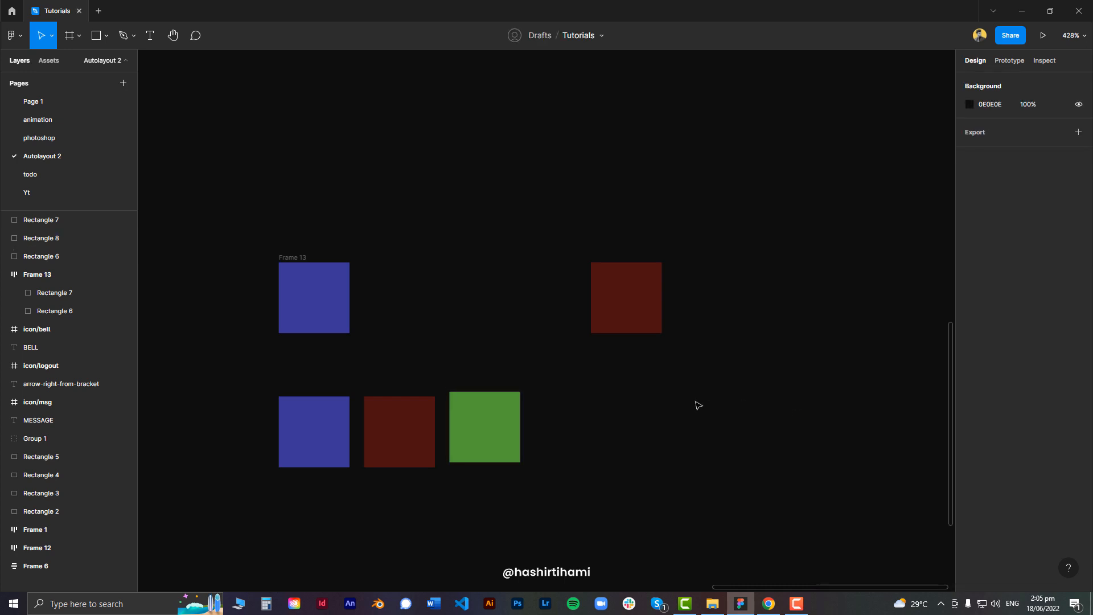
Wrap the three lower squares in an auto layout frame with spacing 20
drag(226, 388, 641, 482)
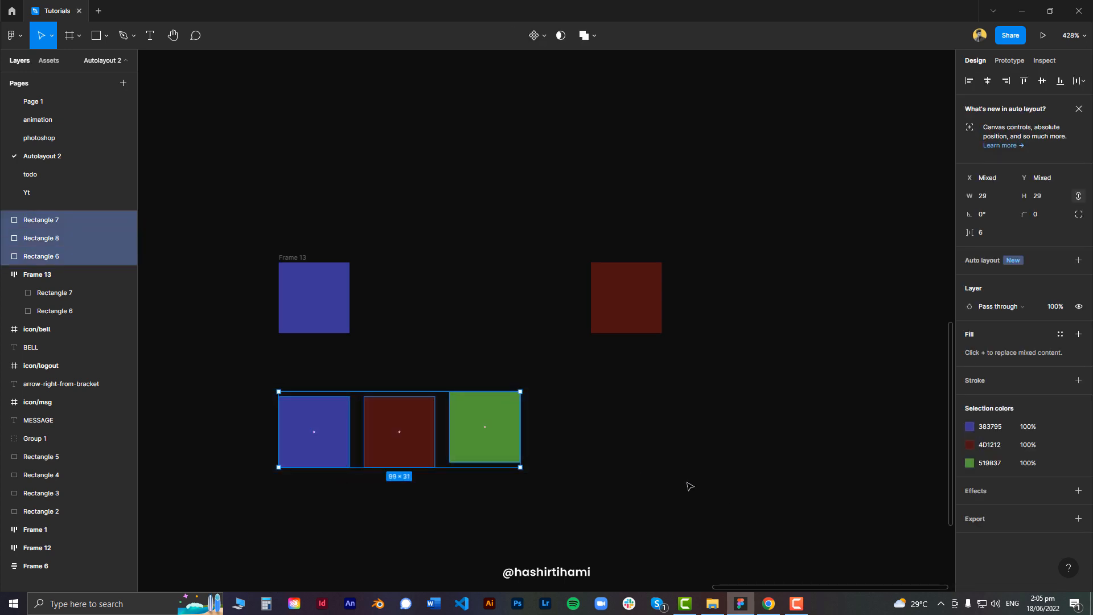
key(shift+a)
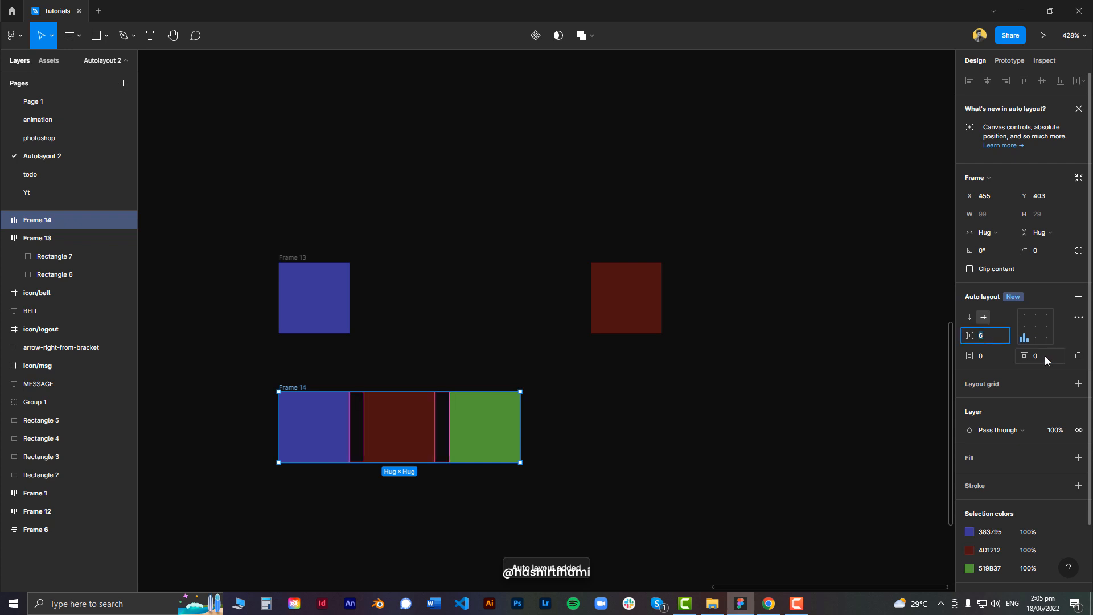
text(20)
key(Return)
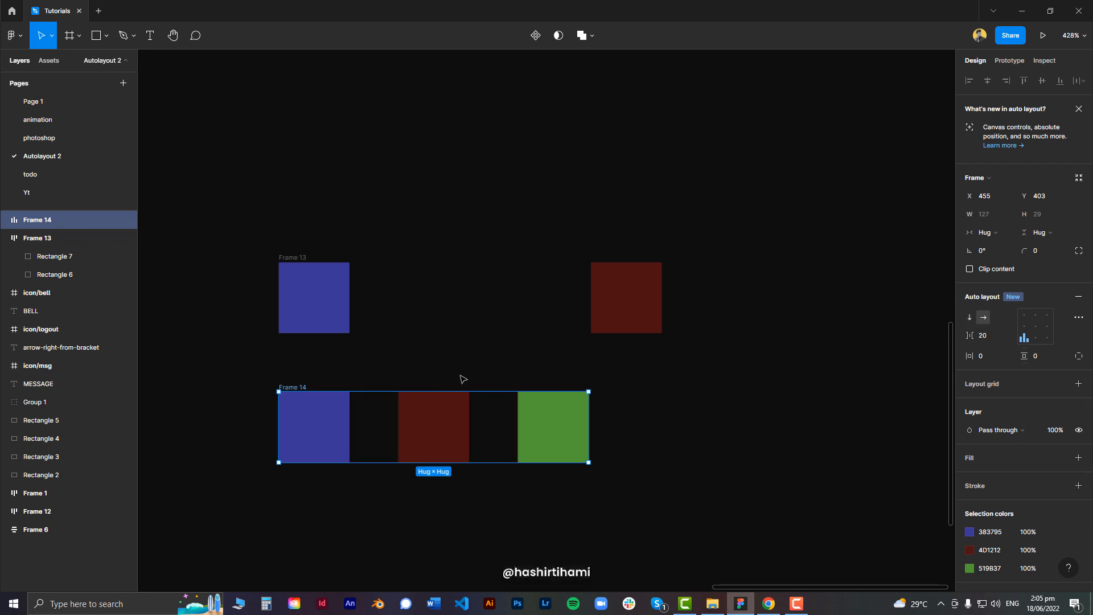
Set the three-square frame's spacing between items to Auto
click(550, 423)
click(442, 419)
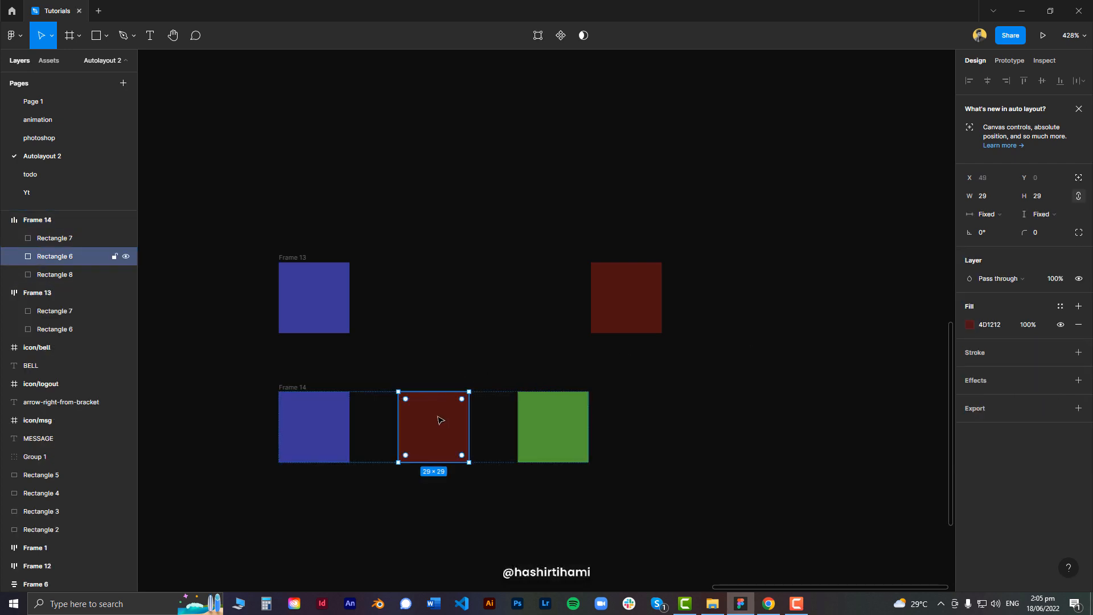
click(379, 359)
click(310, 390)
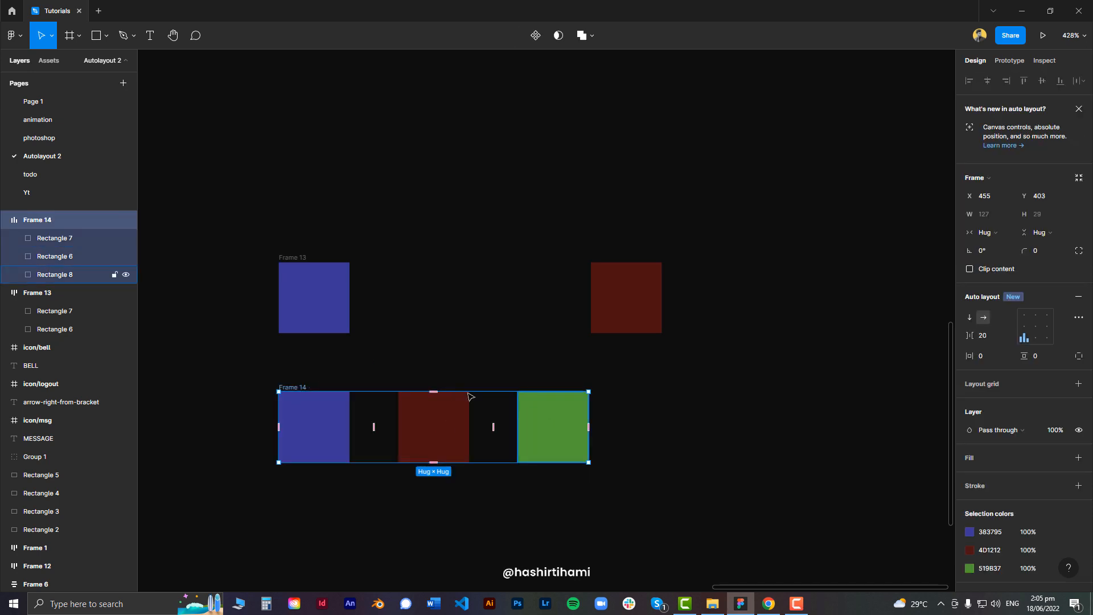
click(984, 339)
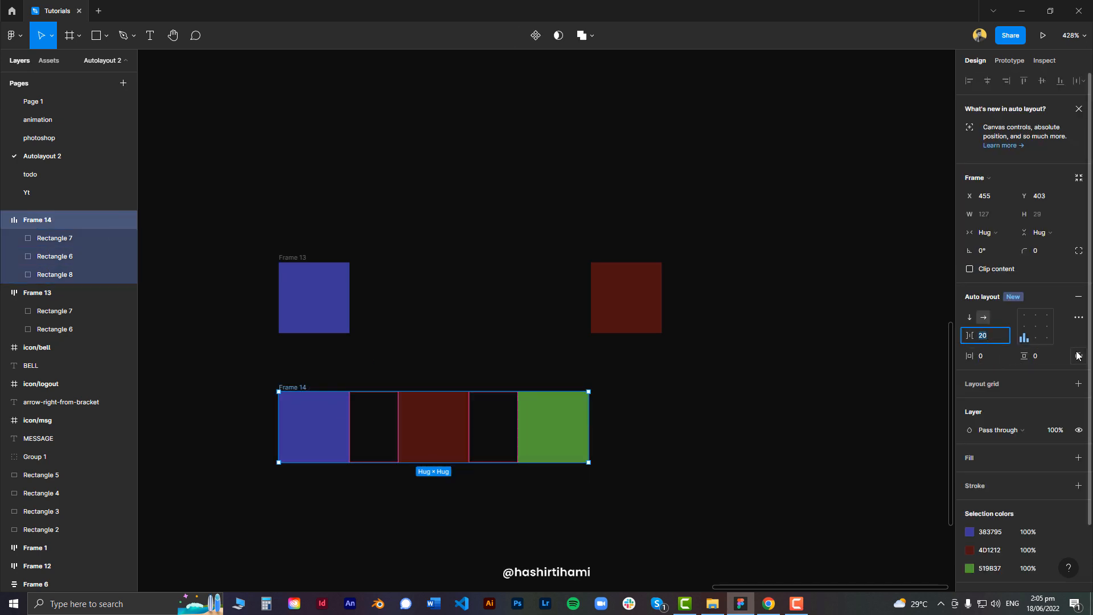
text(auto)
key(Return)
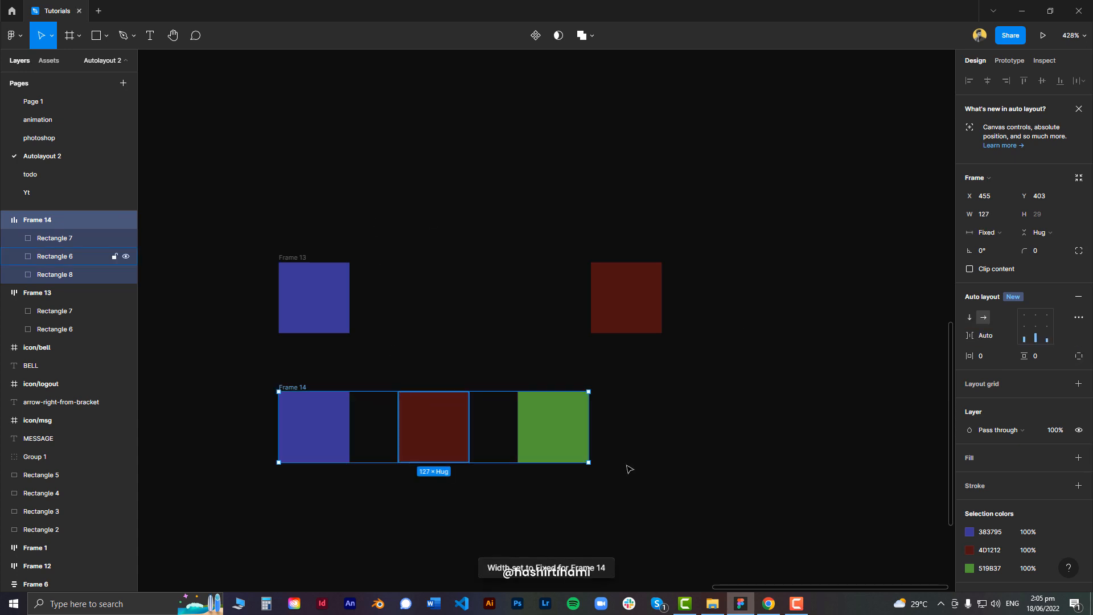
Widen the three-square auto layout frame to about 193 px
drag(661, 407, 722, 409)
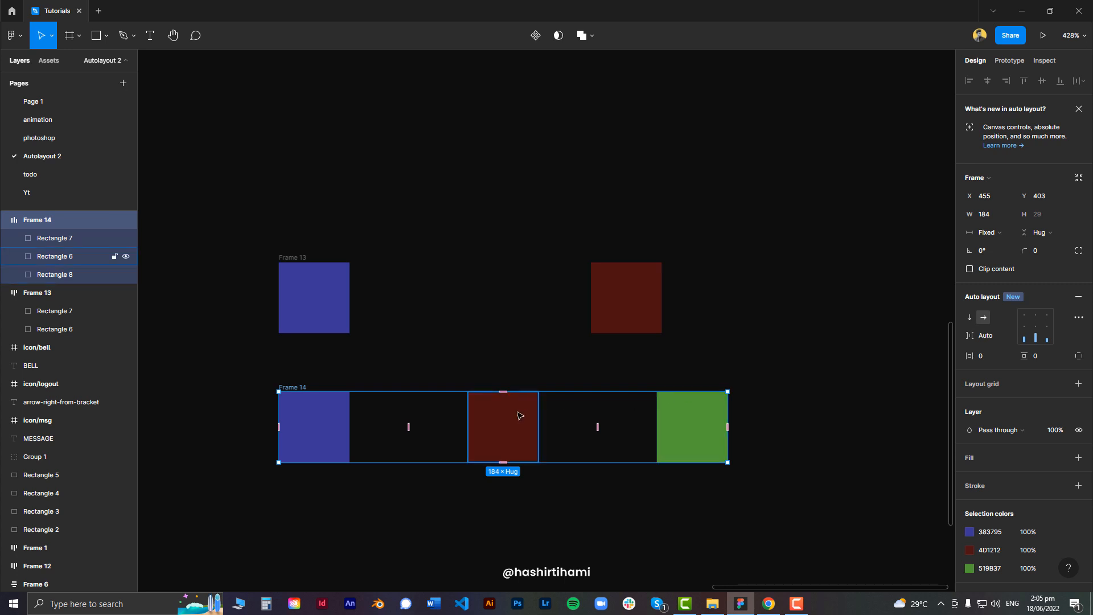
mouse_move(734, 406)
mouse_down()
mouse_move(877, 407)
mouse_move(578, 406)
mouse_move(749, 410)
mouse_up()
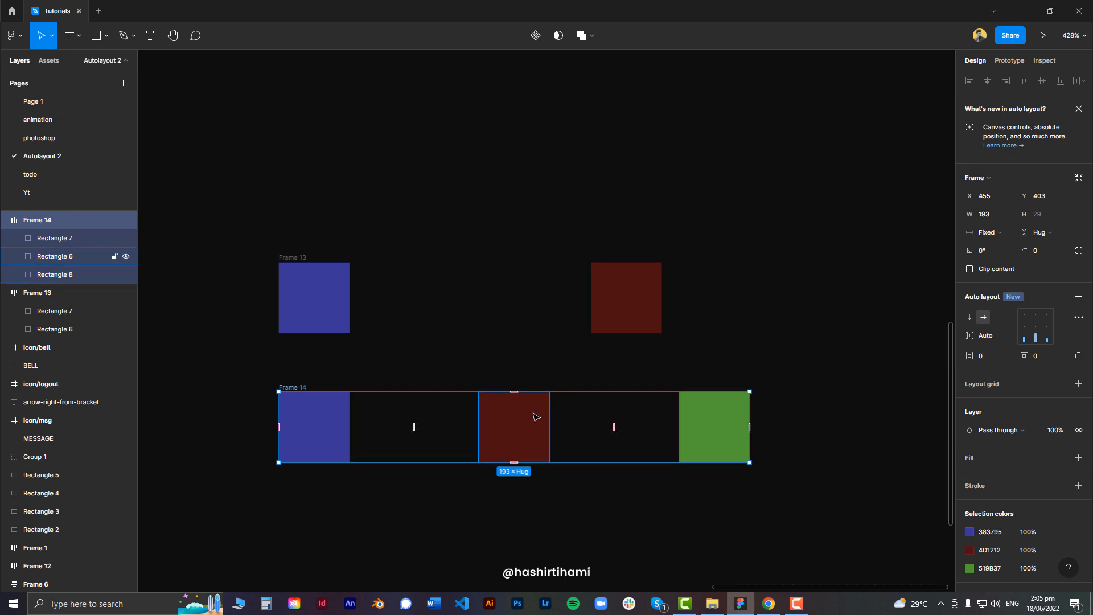
Set the lower three-square frame's horizontal padding to 20
click(515, 426)
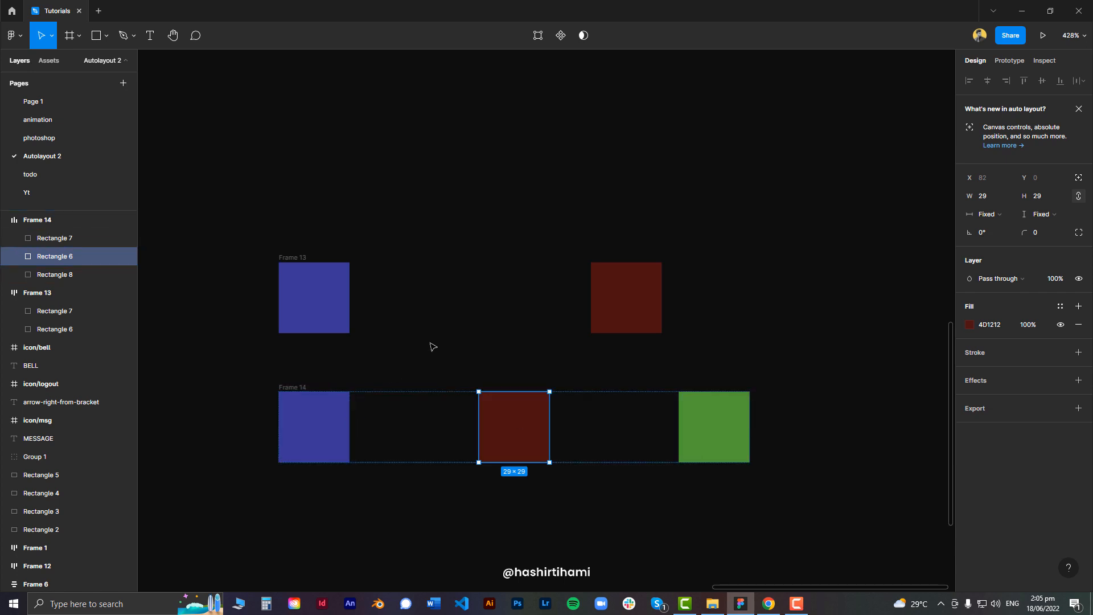
click(498, 350)
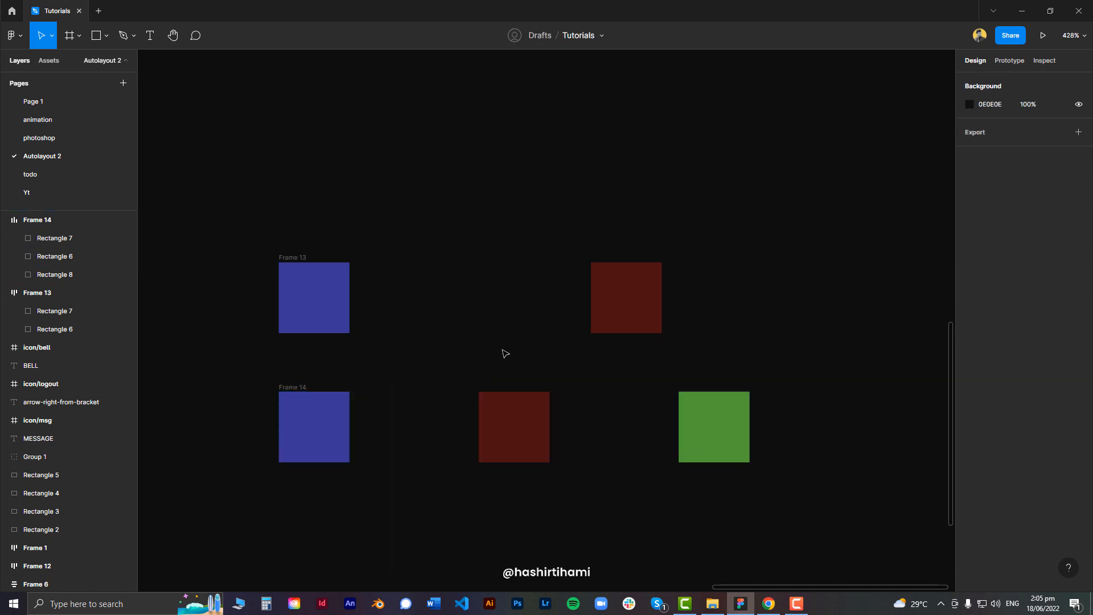
click(298, 390)
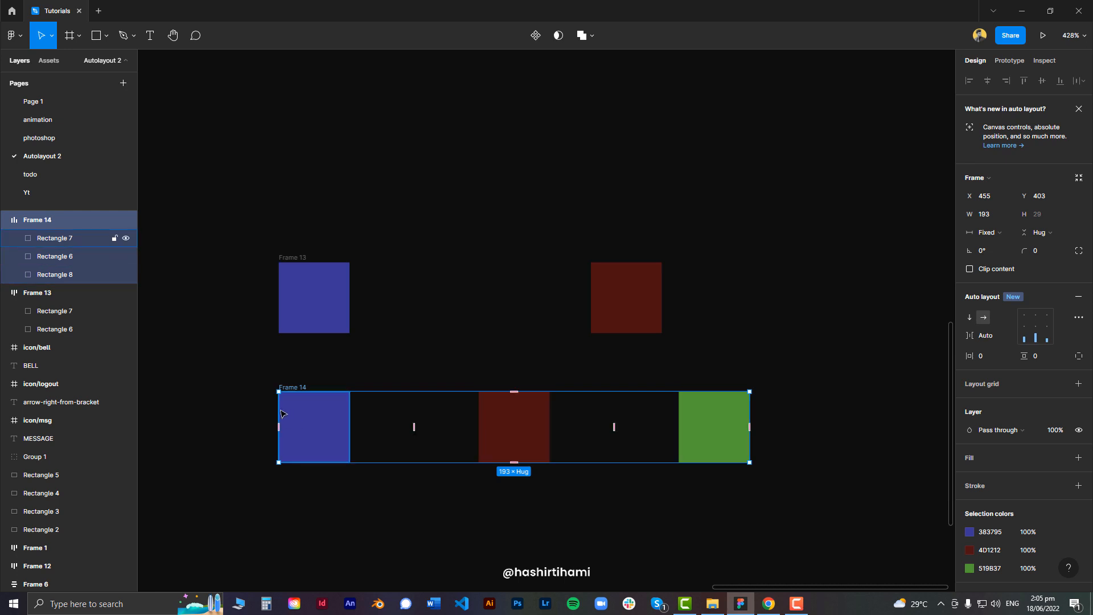
click(985, 354)
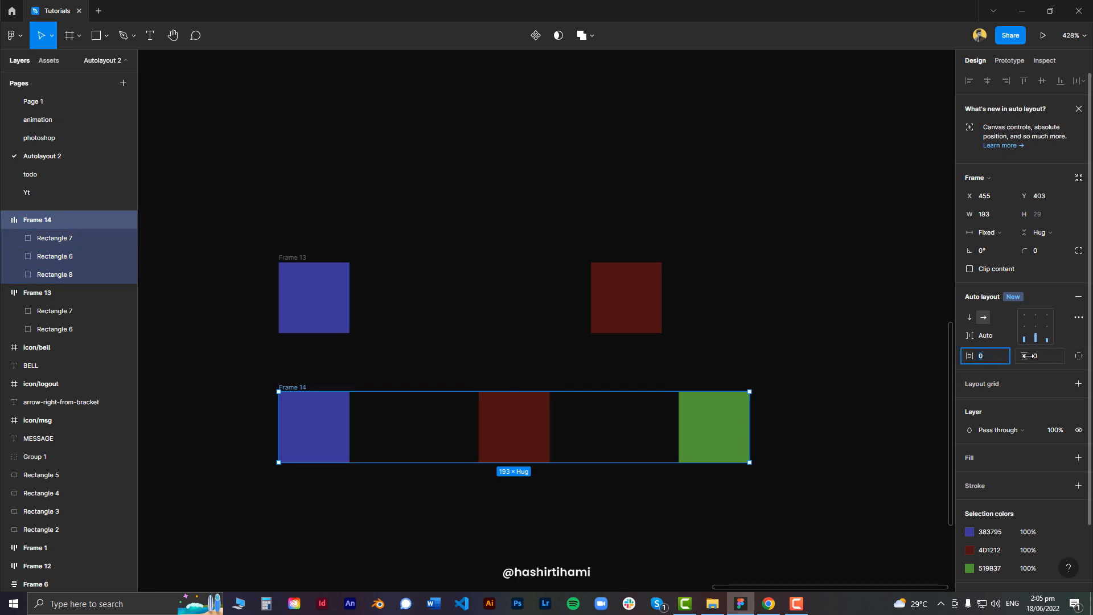
text(20)
key(Return)
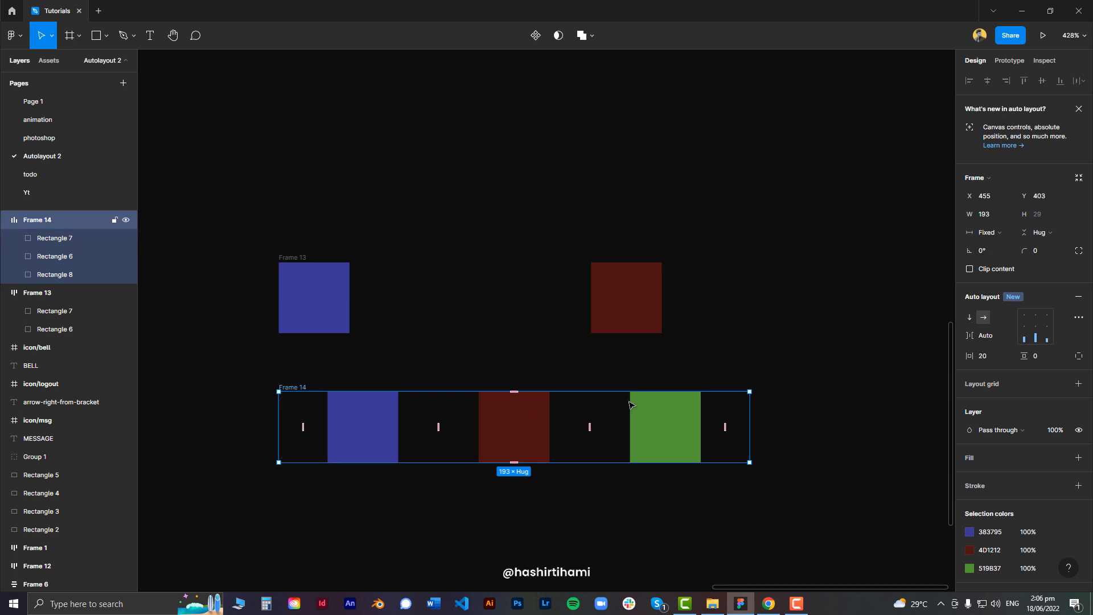
Set the frame's vertical padding to 20
click(1047, 357)
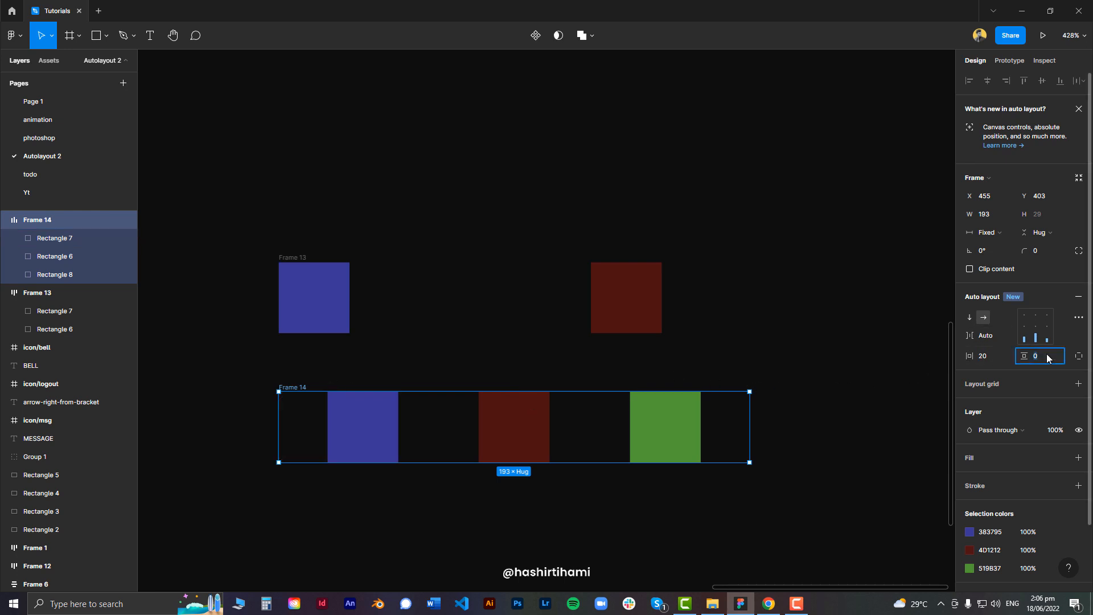
key(Return)
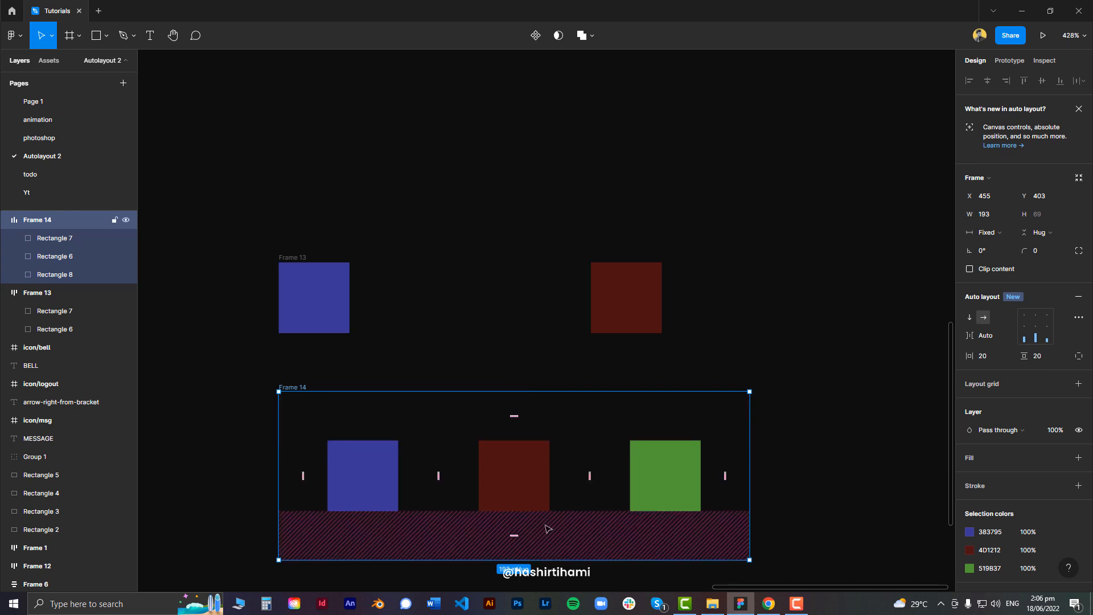
scroll(581, 393, down, 2)
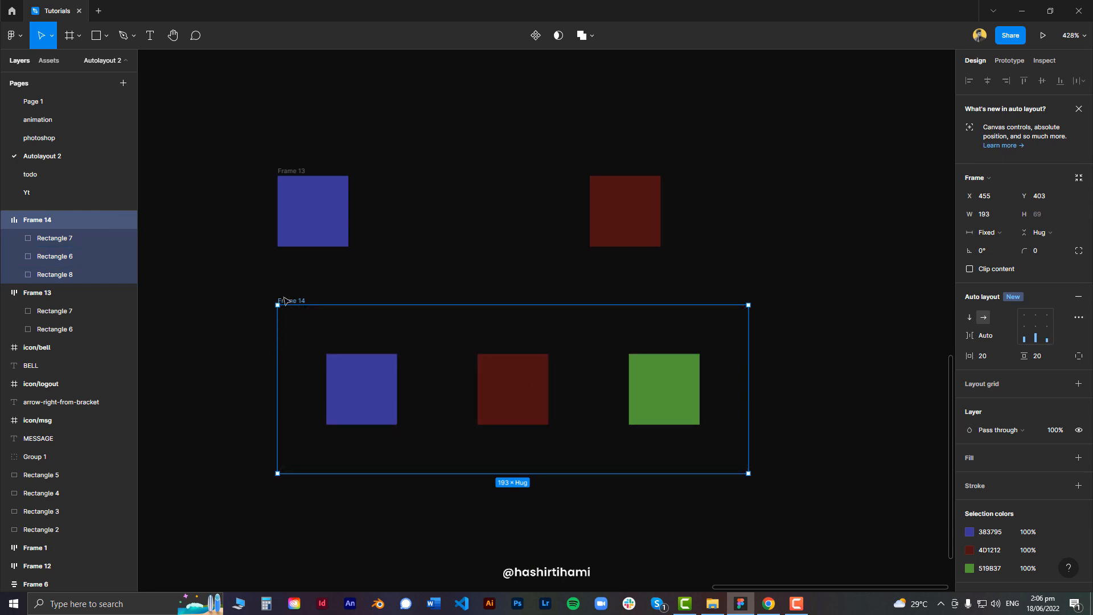
Add a black 000000 fill to the three-square frame
click(1078, 457)
click(969, 476)
drag(827, 416, 801, 432)
drag(799, 430, 781, 463)
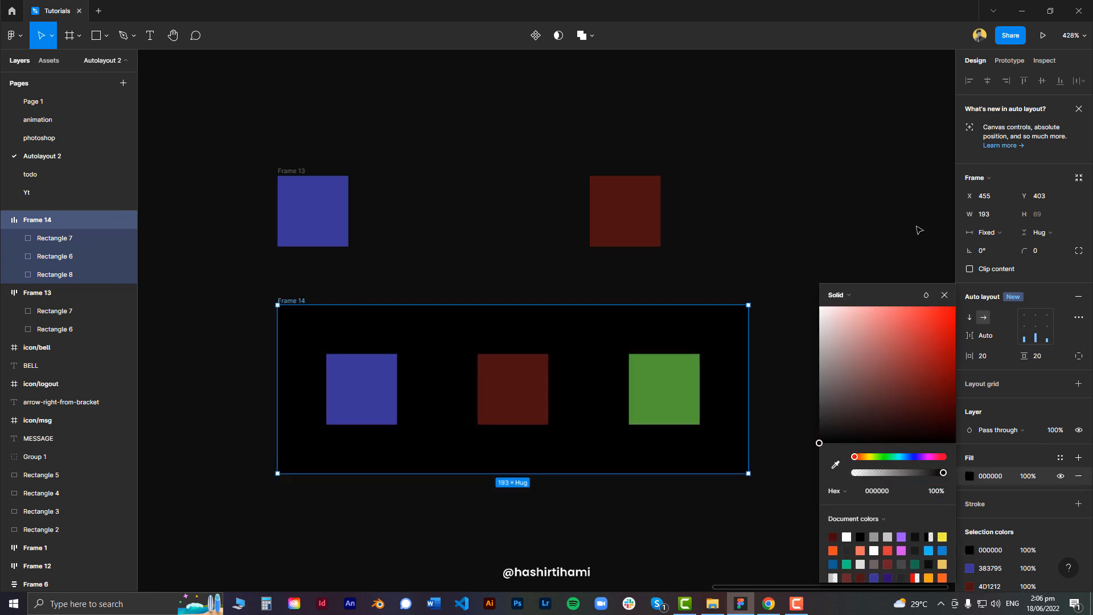
Set the frame's corner radius to 50
click(1053, 253)
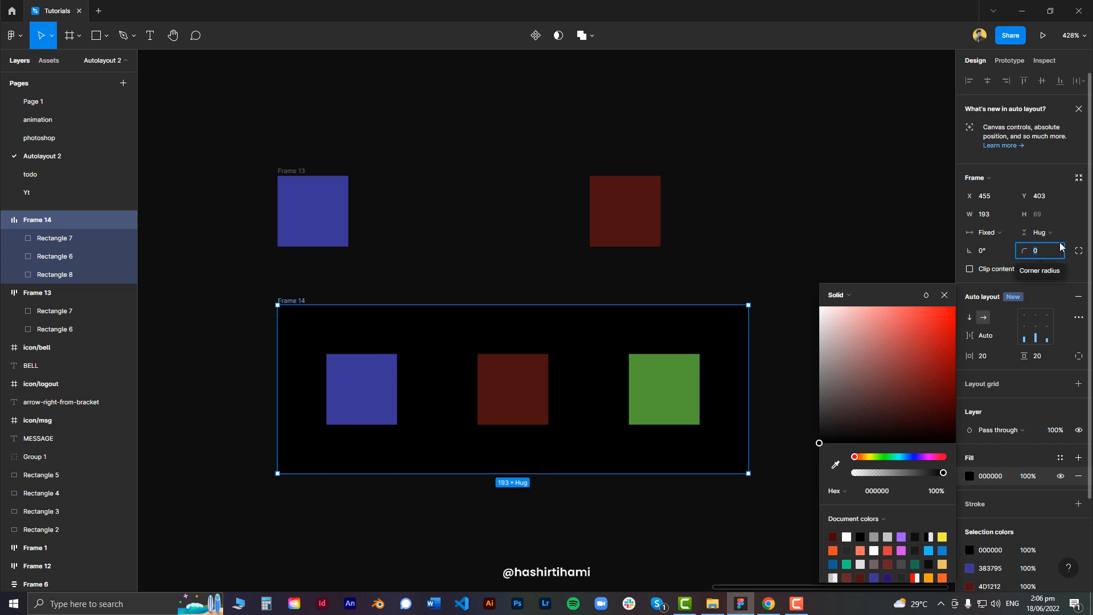
text(50)
key(Return)
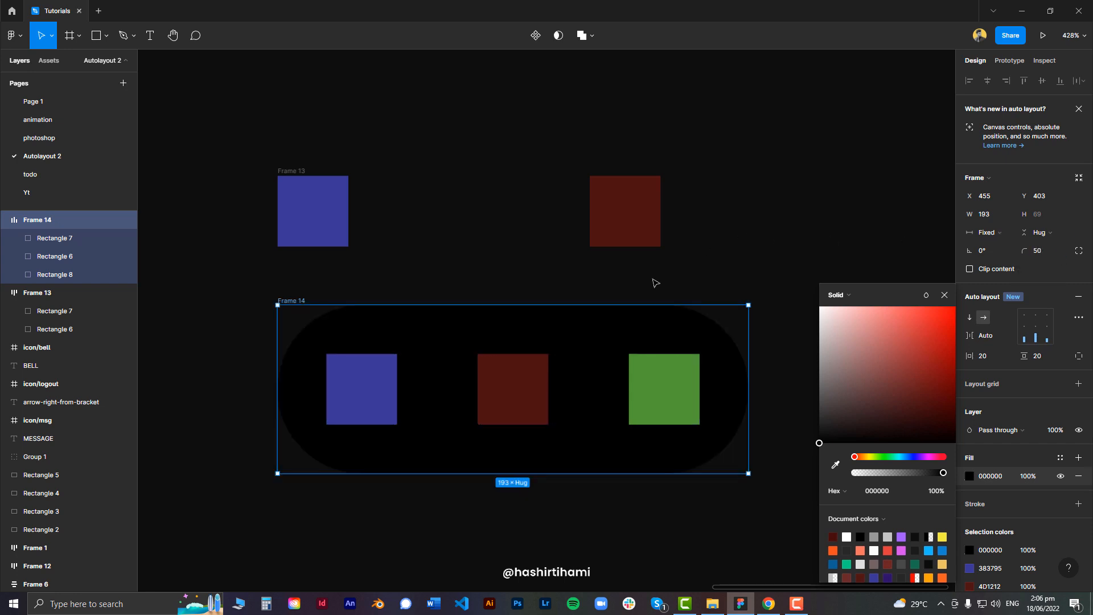
click(656, 283)
click(510, 298)
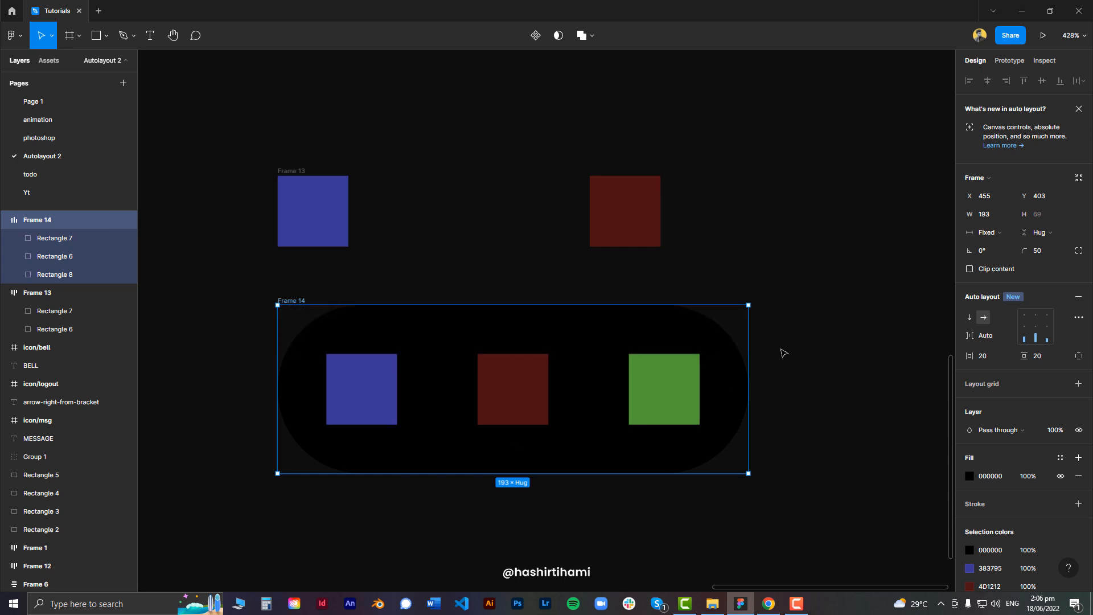
Replace the Auto spacing between items with a fixed gap of 10
click(968, 316)
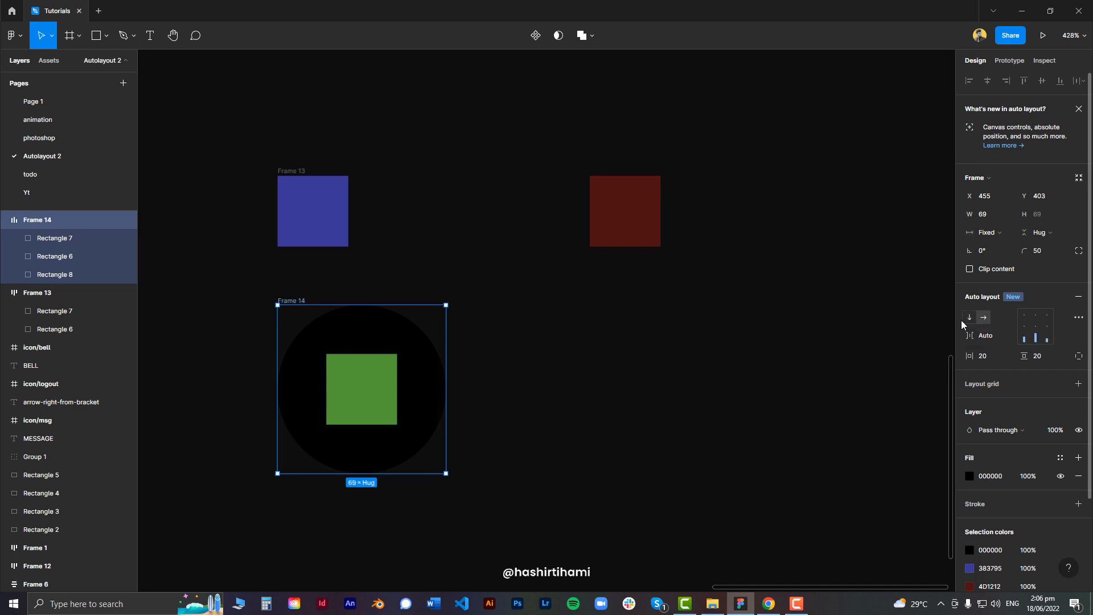
click(978, 319)
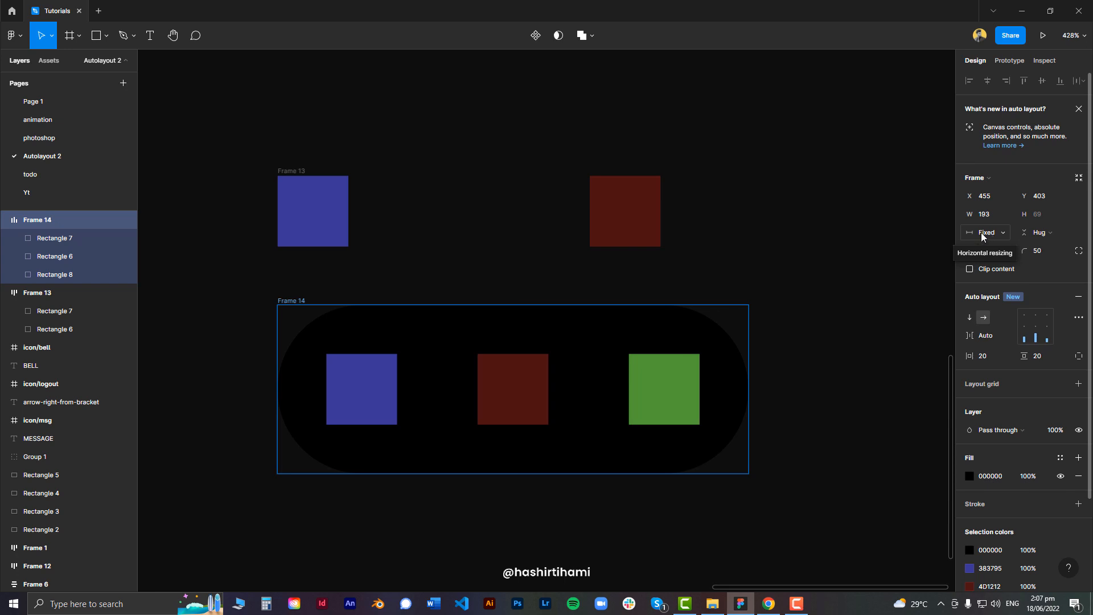
click(995, 336)
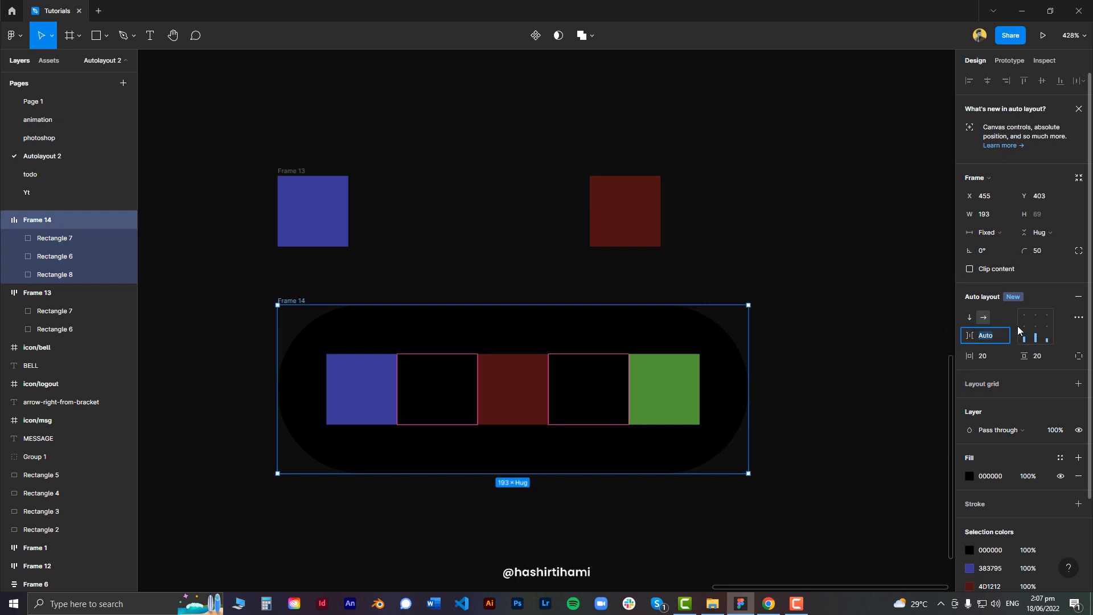
text(20)
key(Return)
text(10)
key(Return)
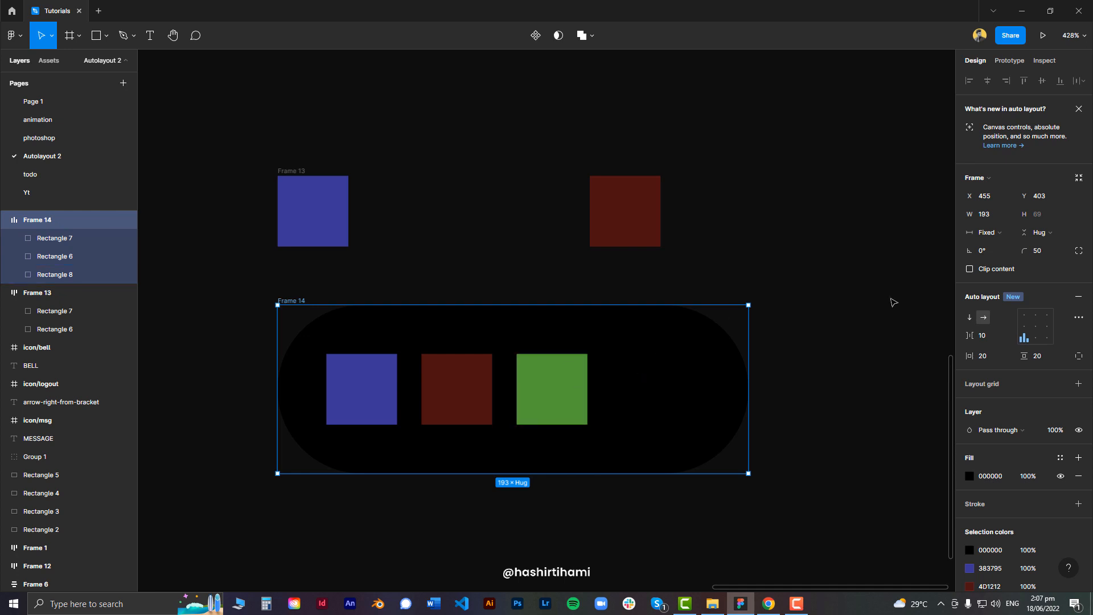
Set the frame's width to Hug contents and inspect the distances from the squares to its edges
click(989, 233)
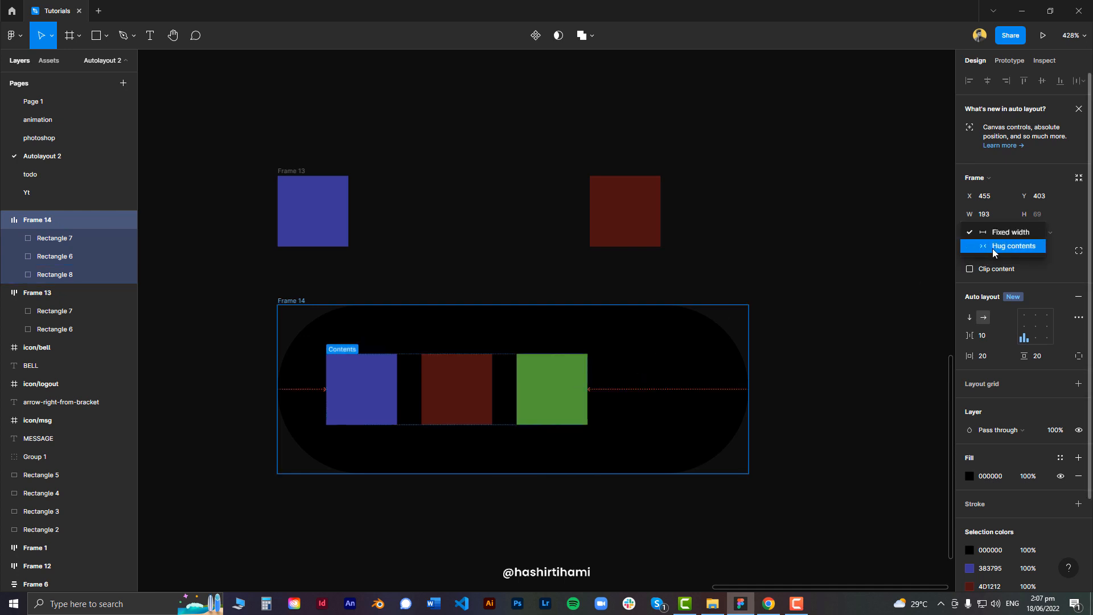
click(990, 249)
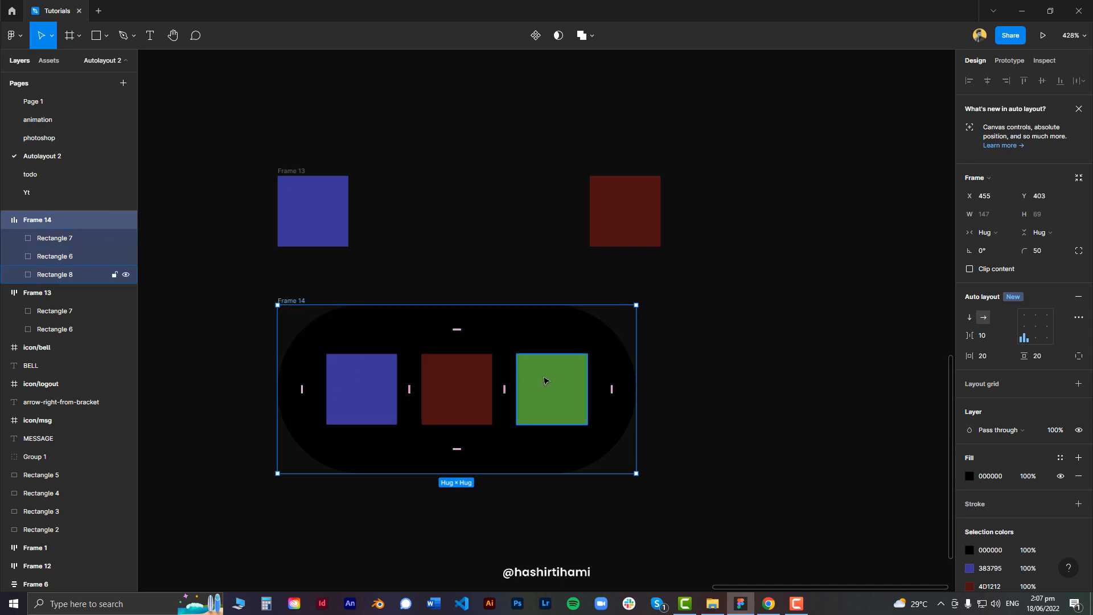
click(582, 384)
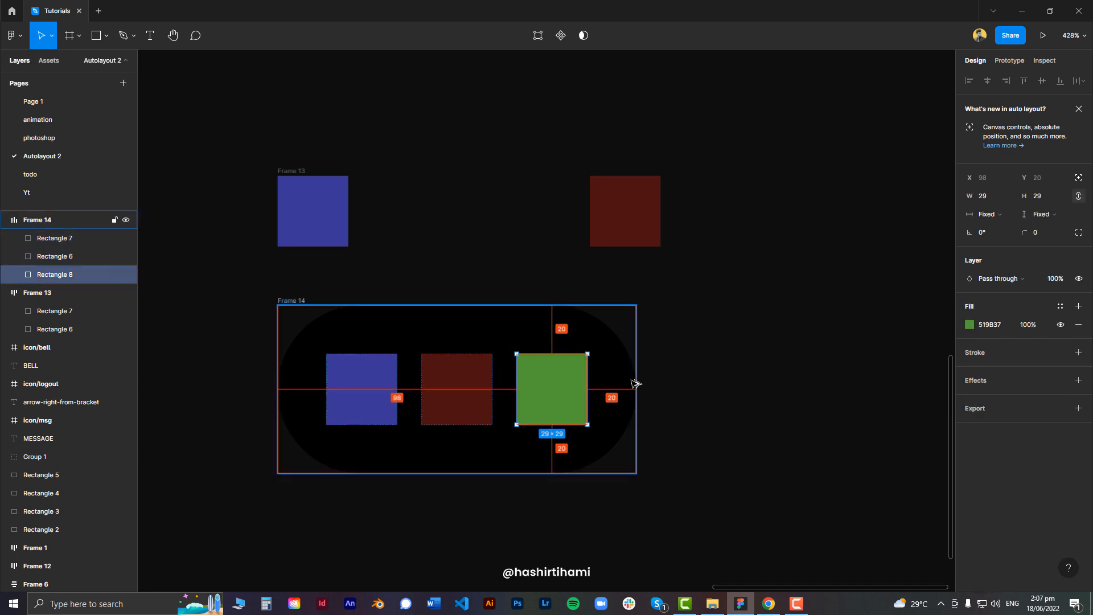
click(379, 379)
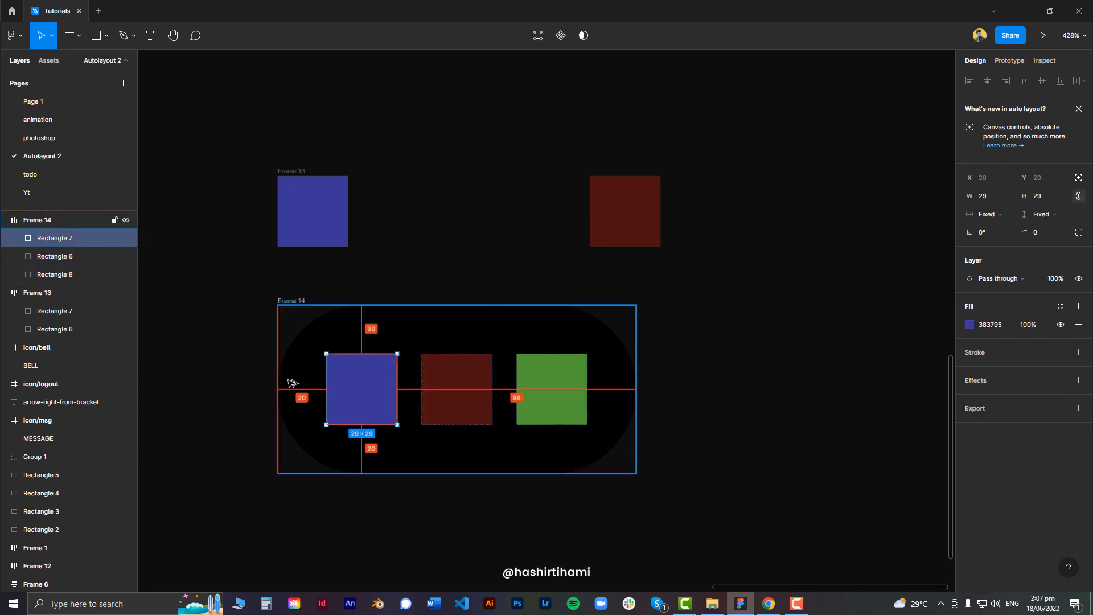
key(alt)
click(299, 301)
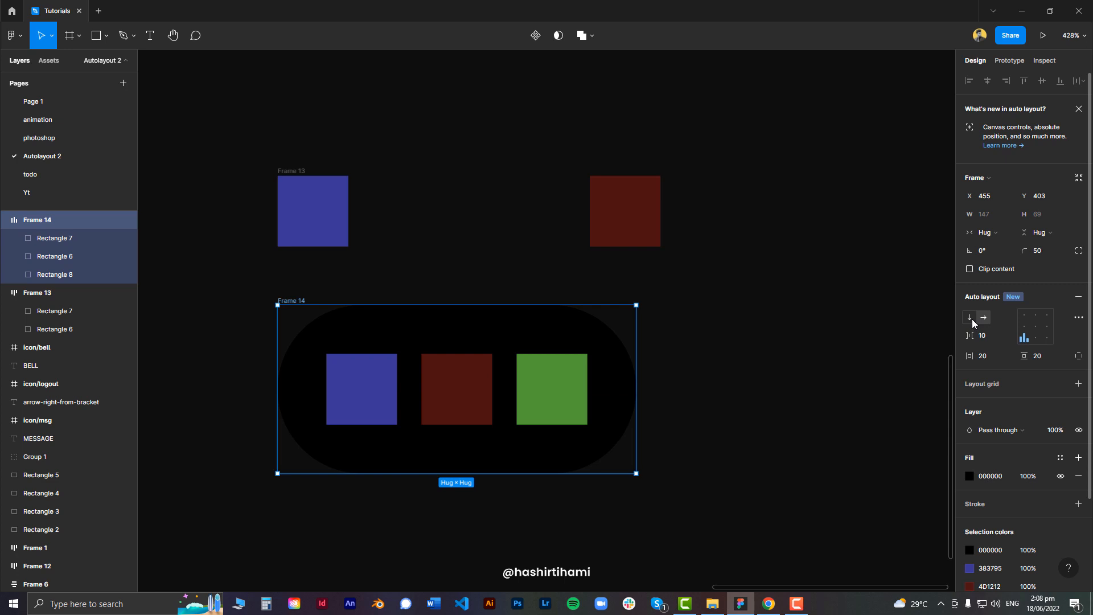
Switch the frame's auto layout direction to vertical
click(972, 319)
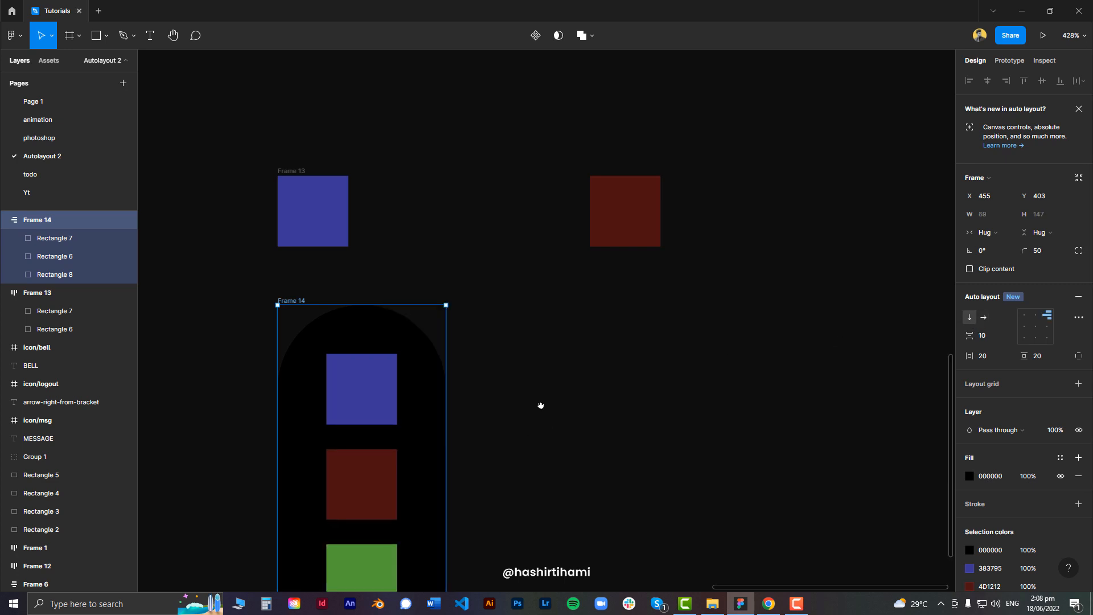
scroll(540, 405, down, 3)
scroll(540, 405, left, 1)
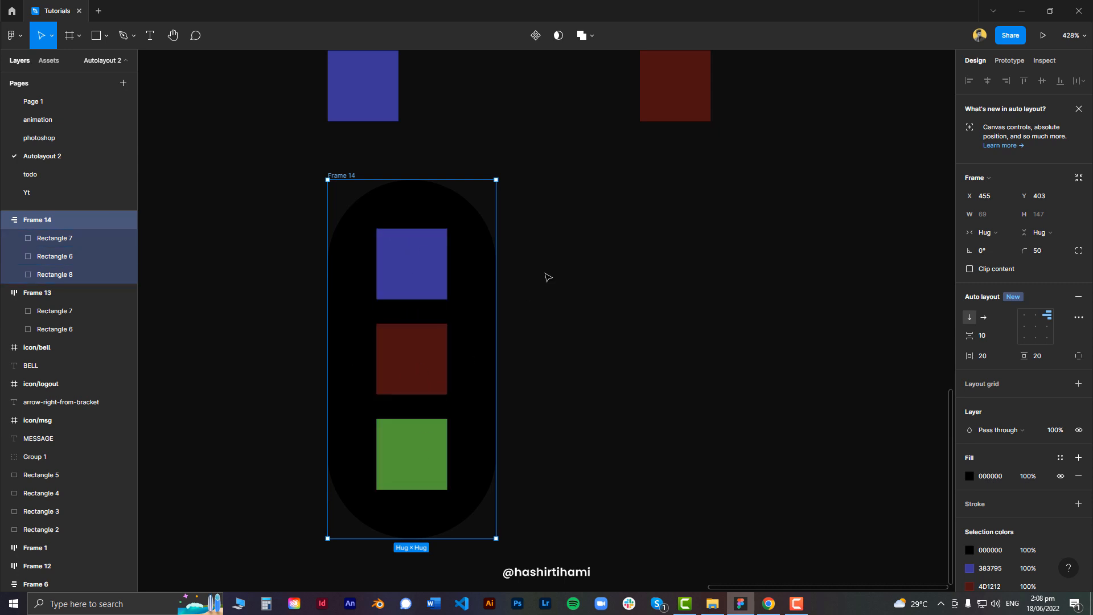
scroll(645, 300, down, 1)
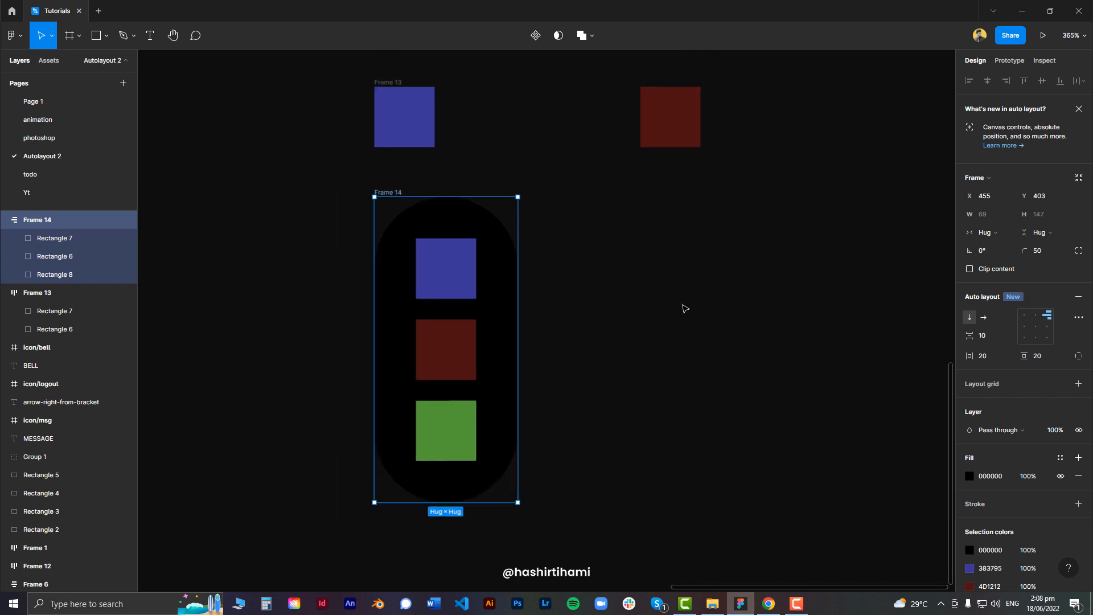
Widen the vertical frame to about 143 px, then reset its width to Hug contents
drag(776, 290, 647, 274)
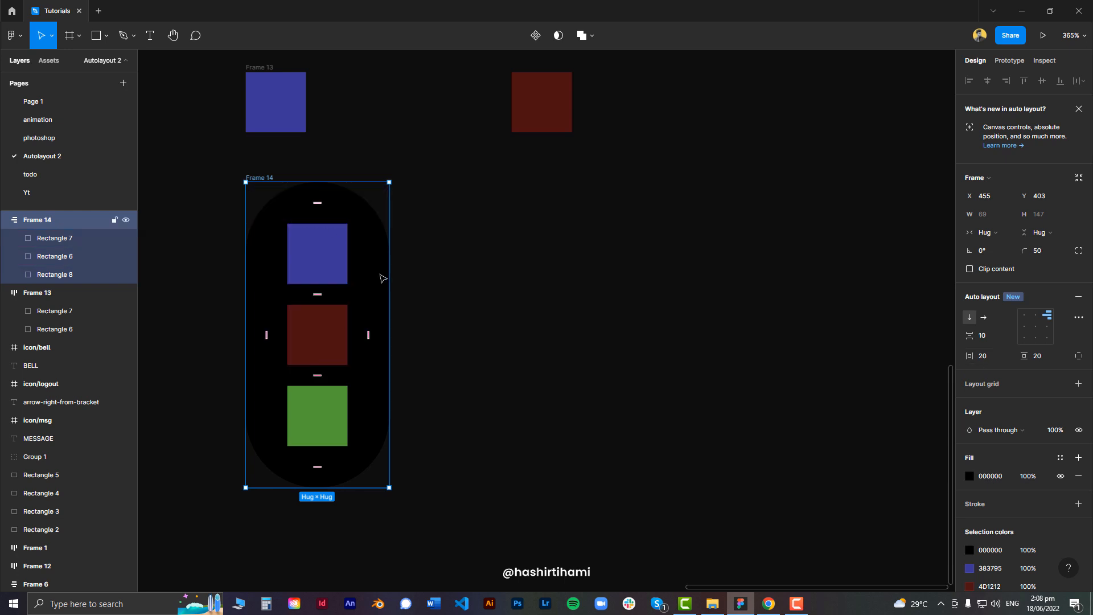
drag(389, 289, 542, 281)
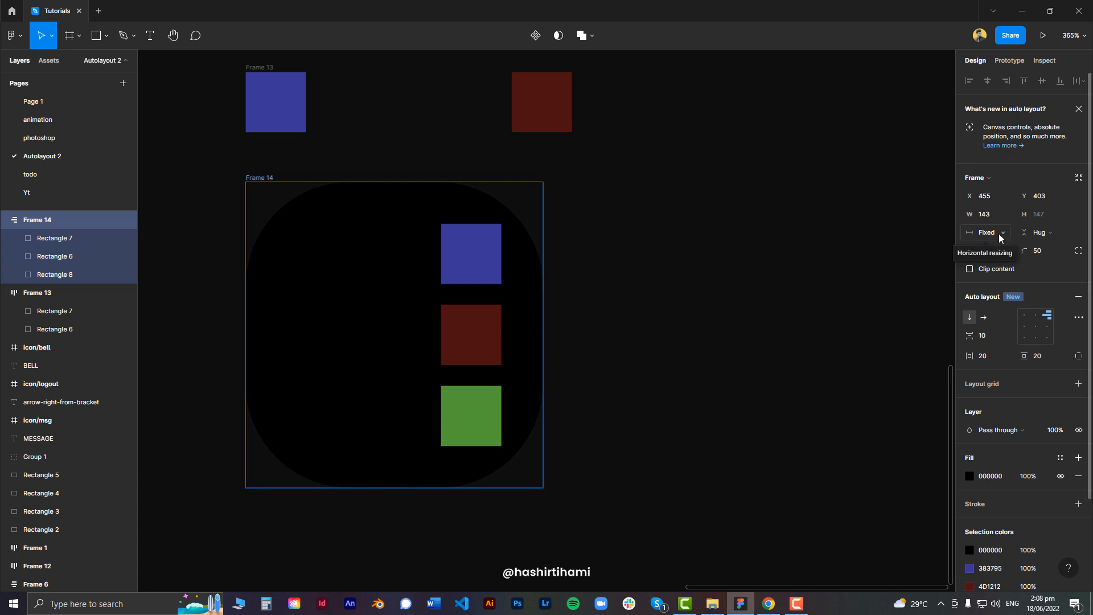
mouse_move(542, 284)
mouse_down()
mouse_move(574, 282)
mouse_move(543, 286)
mouse_up()
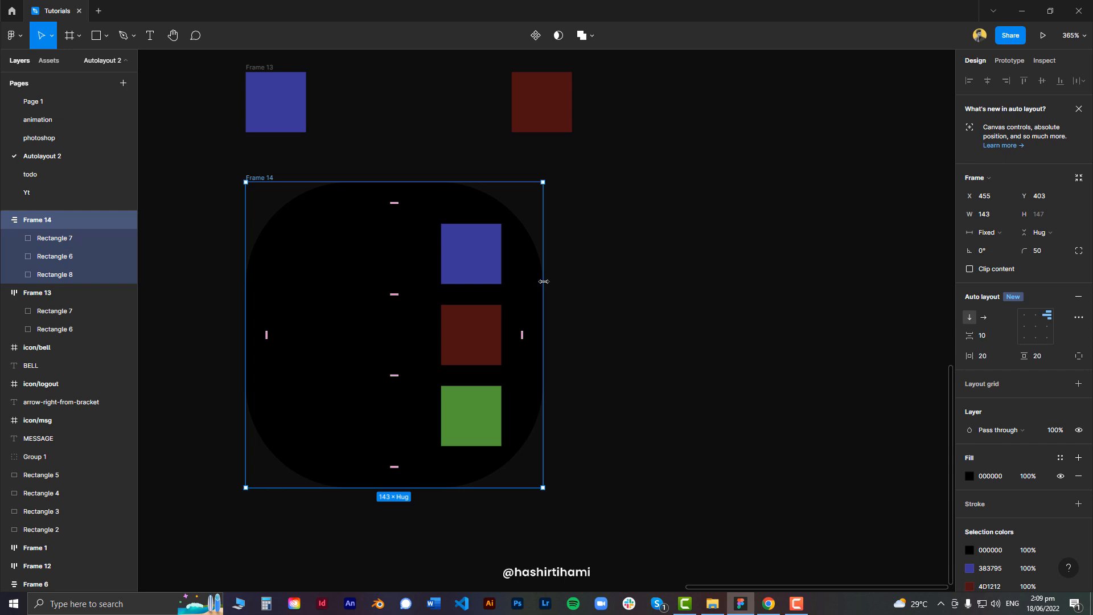
click(990, 233)
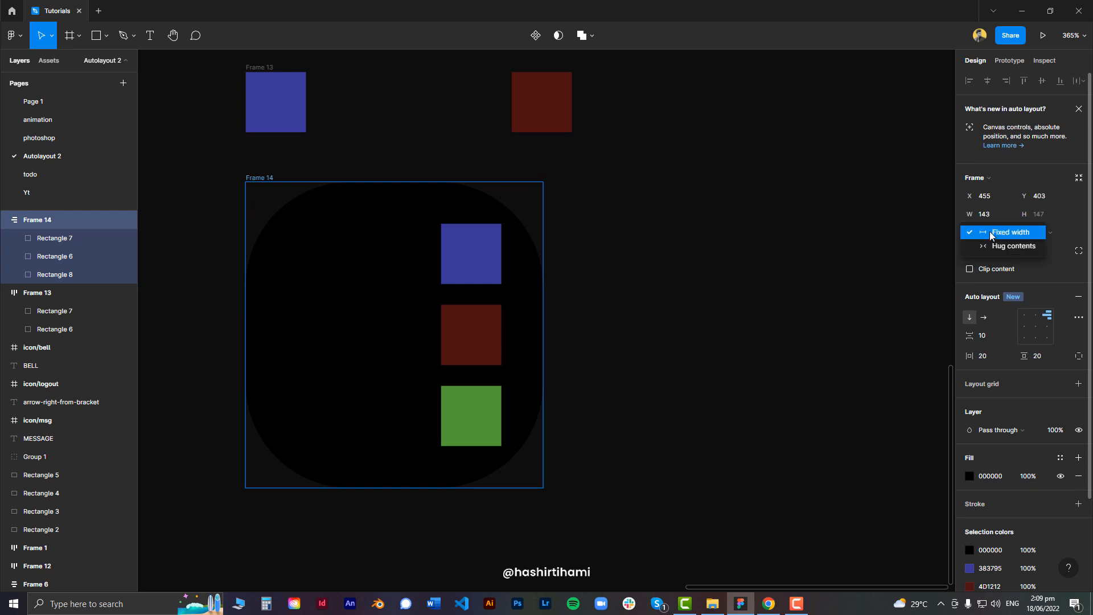
click(998, 249)
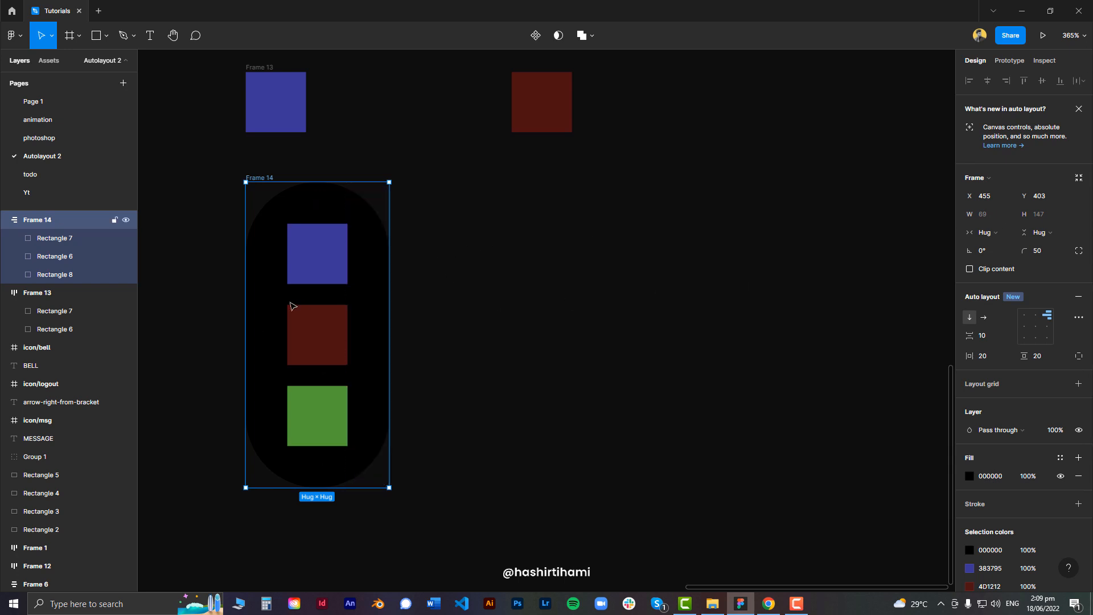
Inspect the middle square's distances to the frame edges
click(324, 331)
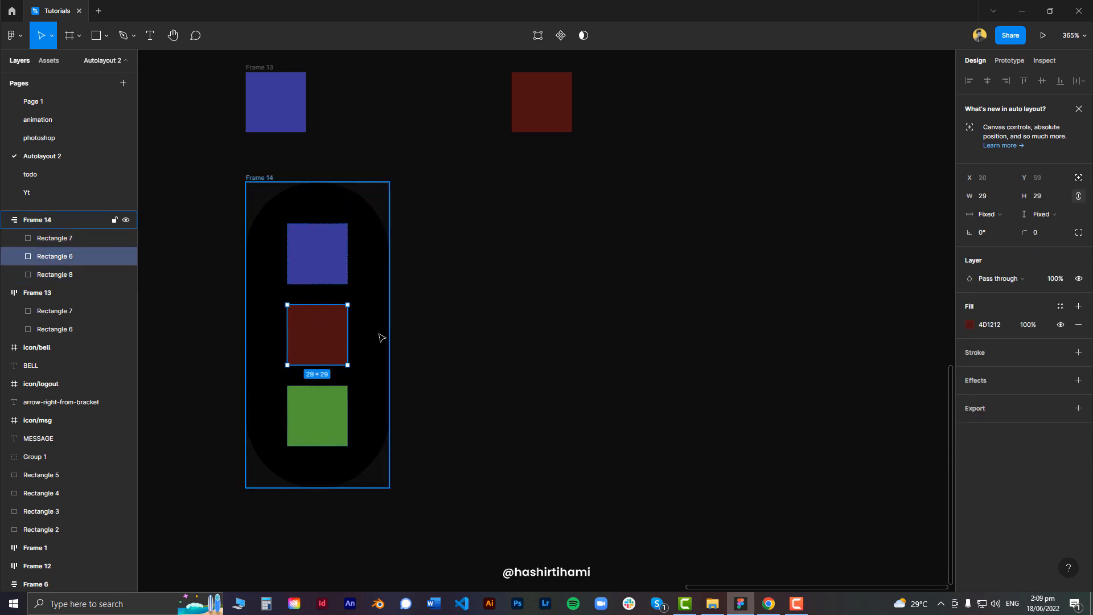
key(alt)
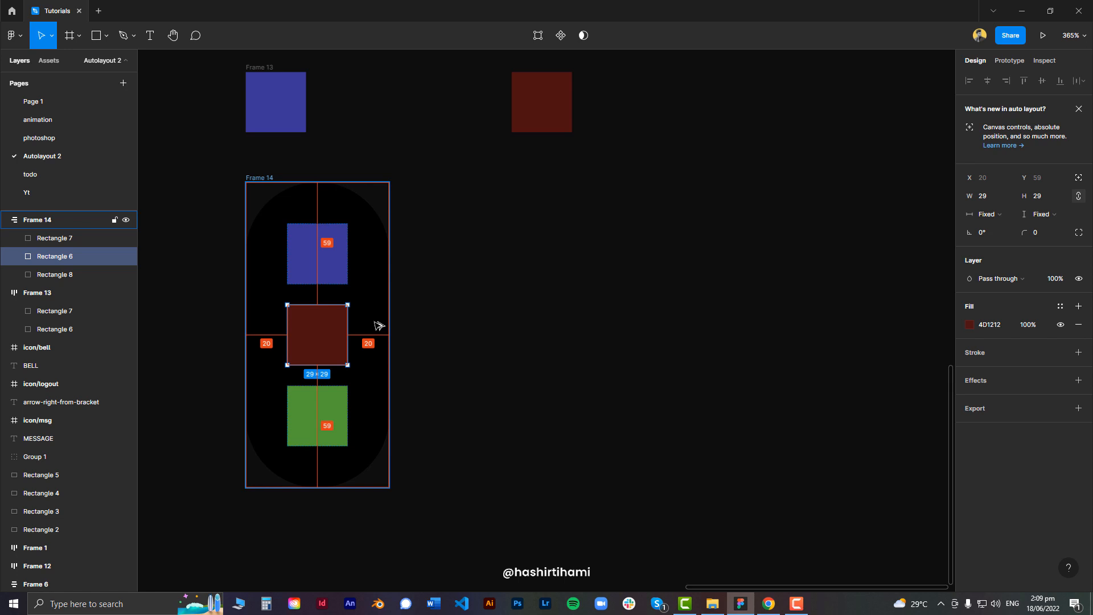
click(379, 326)
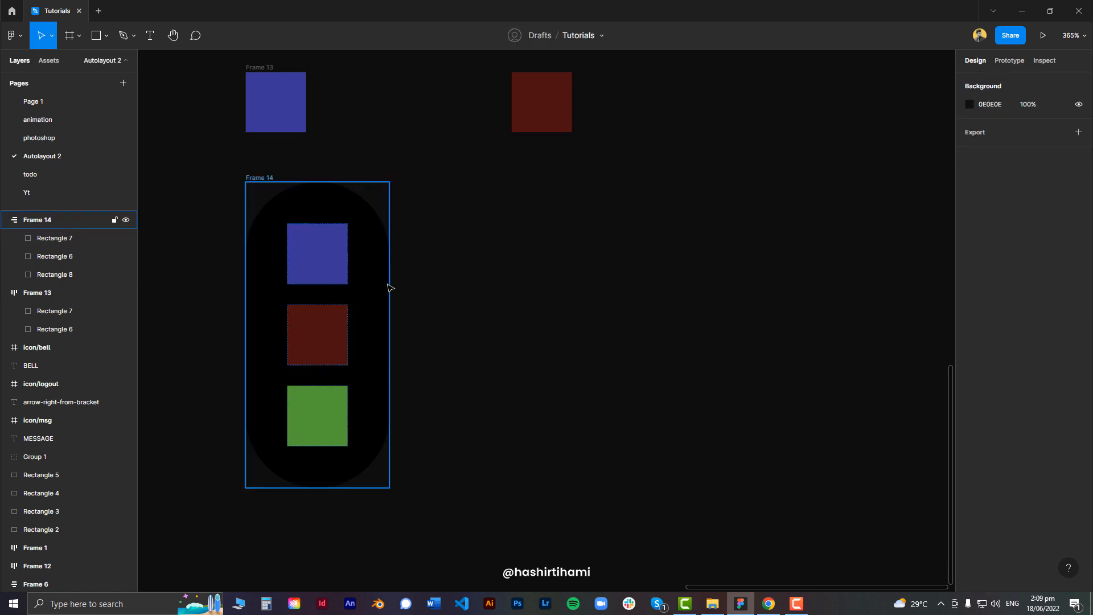
Widen the vertical frame to 164 px and align its contents to the top left
click(390, 285)
drag(390, 284, 583, 280)
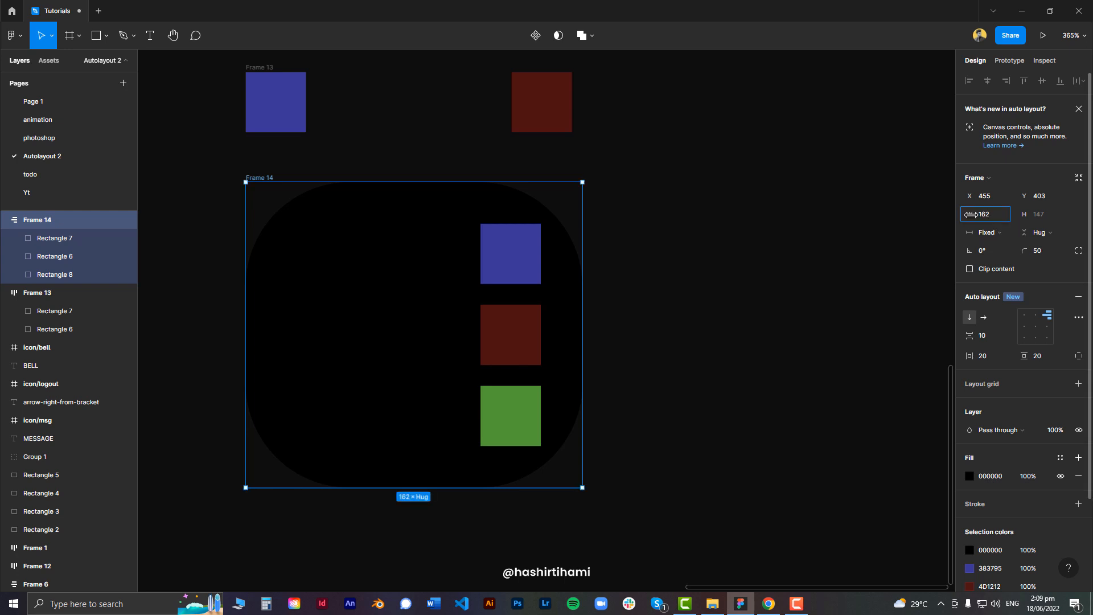
drag(971, 214, 972, 214)
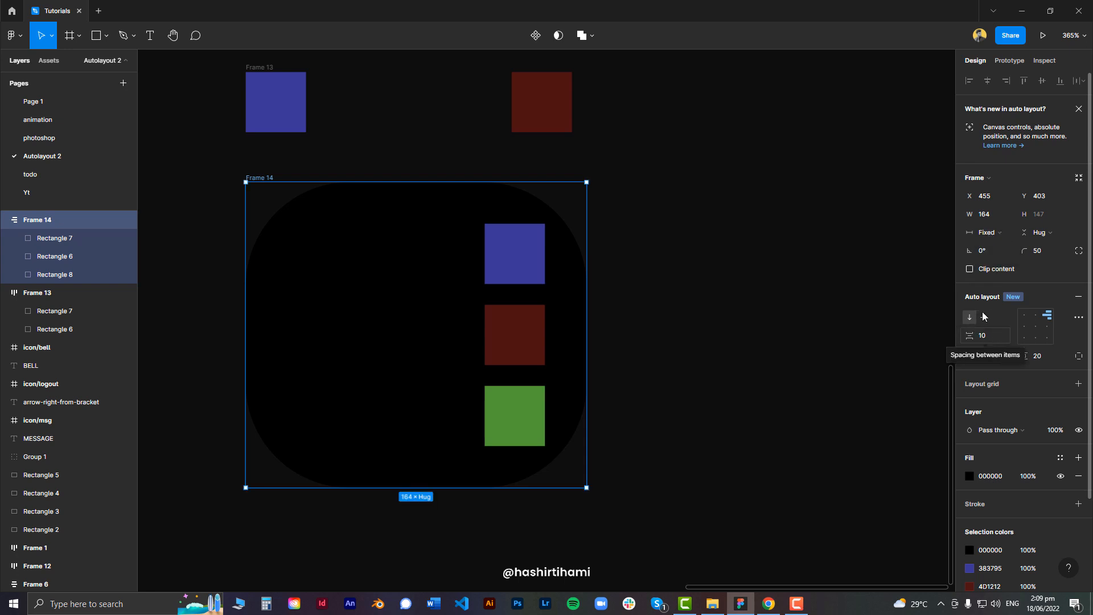
click(1025, 318)
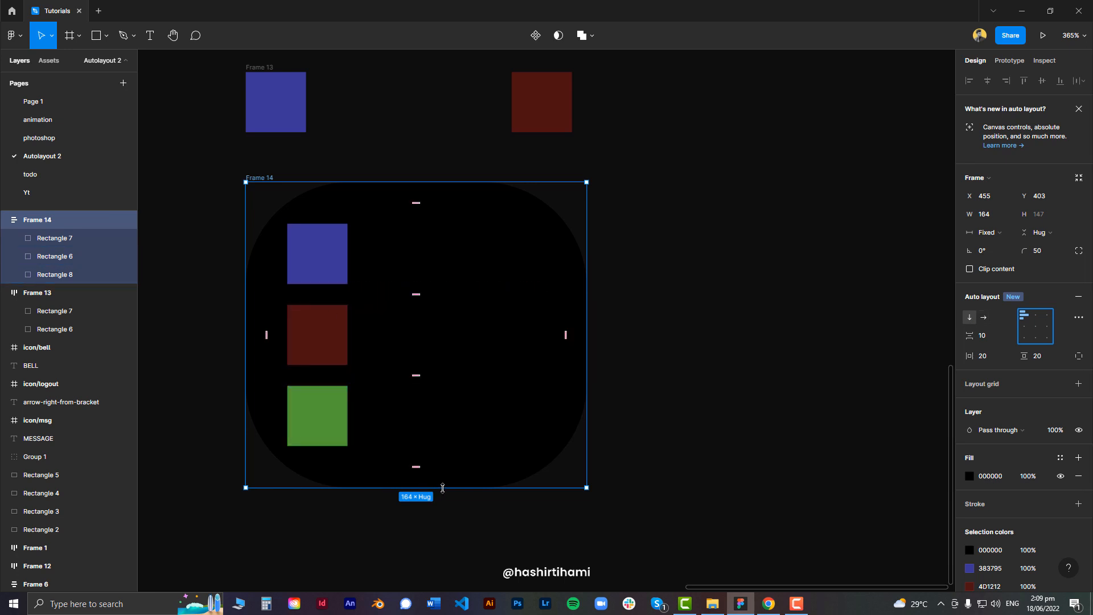
Stretch the frame to about 218 px tall and step through the alignment options, ending at center
drag(439, 488, 506, 500)
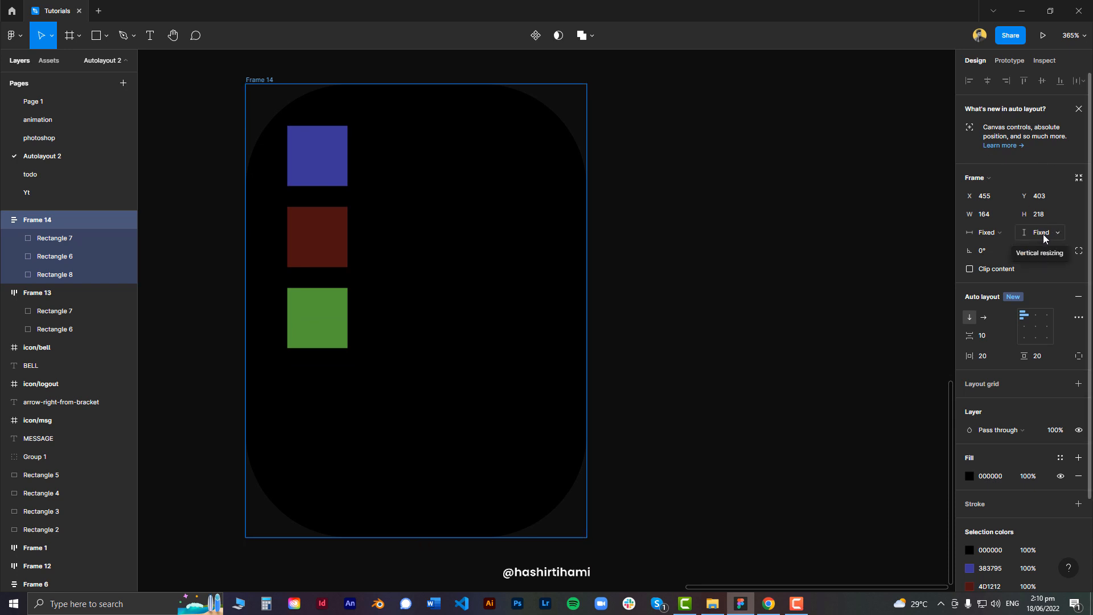
click(1036, 317)
click(1047, 316)
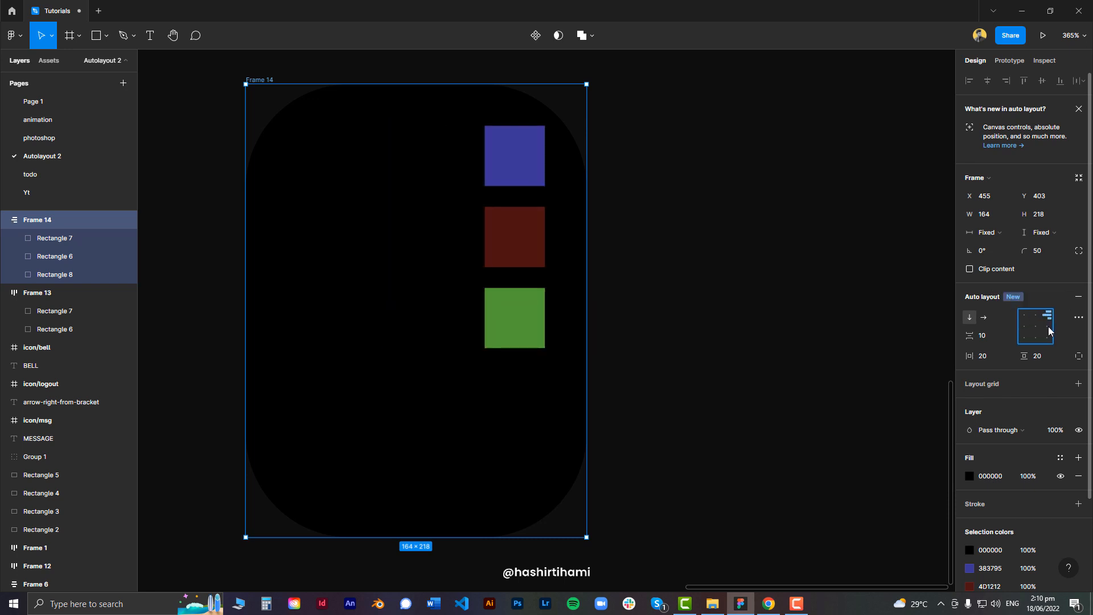
click(1048, 327)
click(1048, 337)
click(1035, 337)
click(1024, 337)
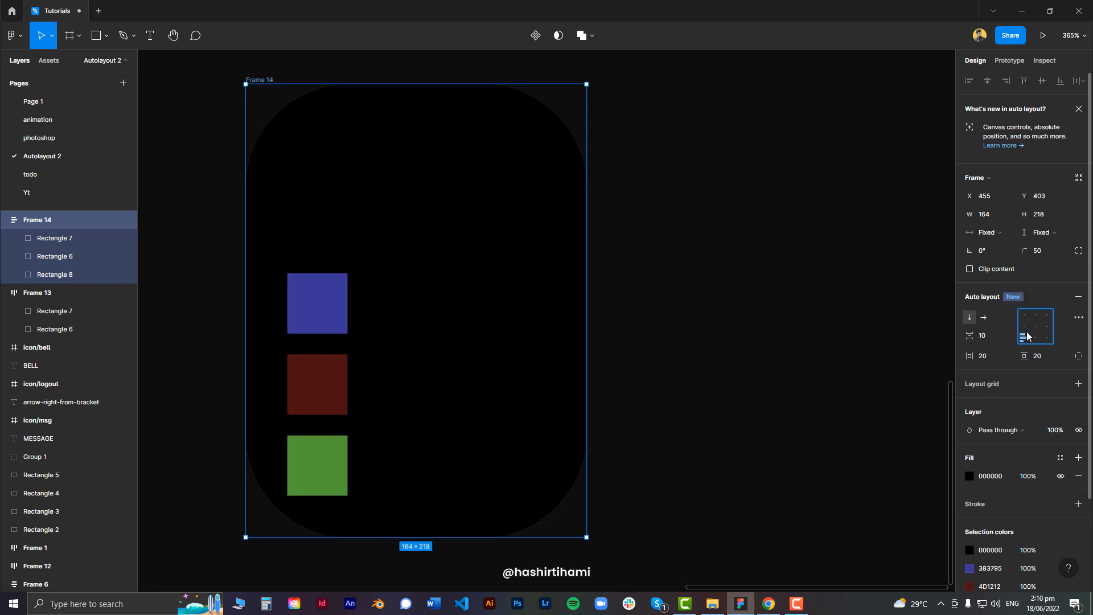
click(1024, 326)
click(1036, 326)
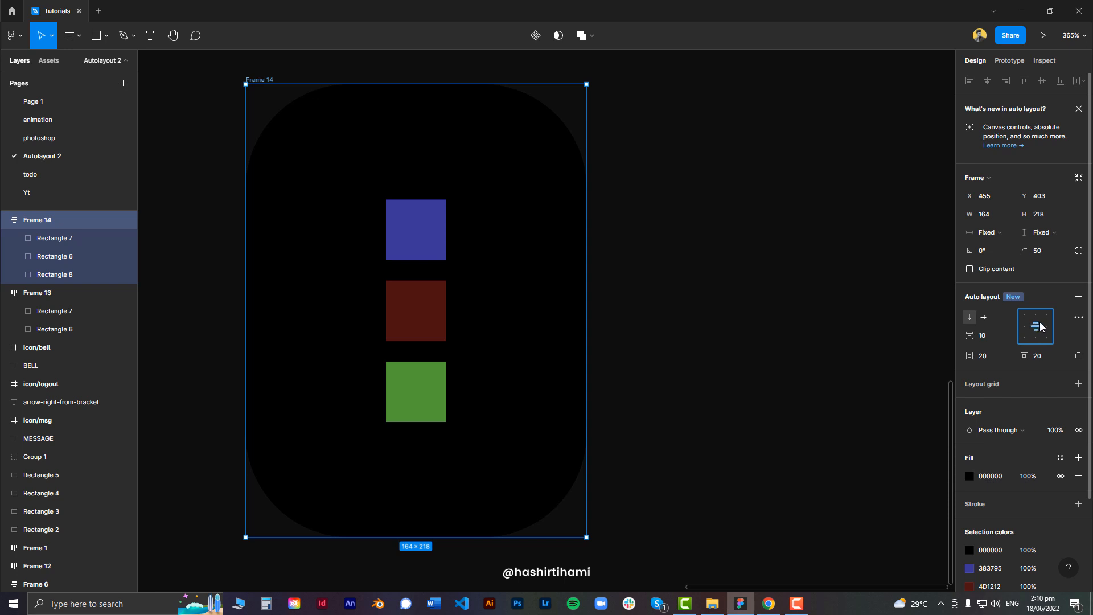